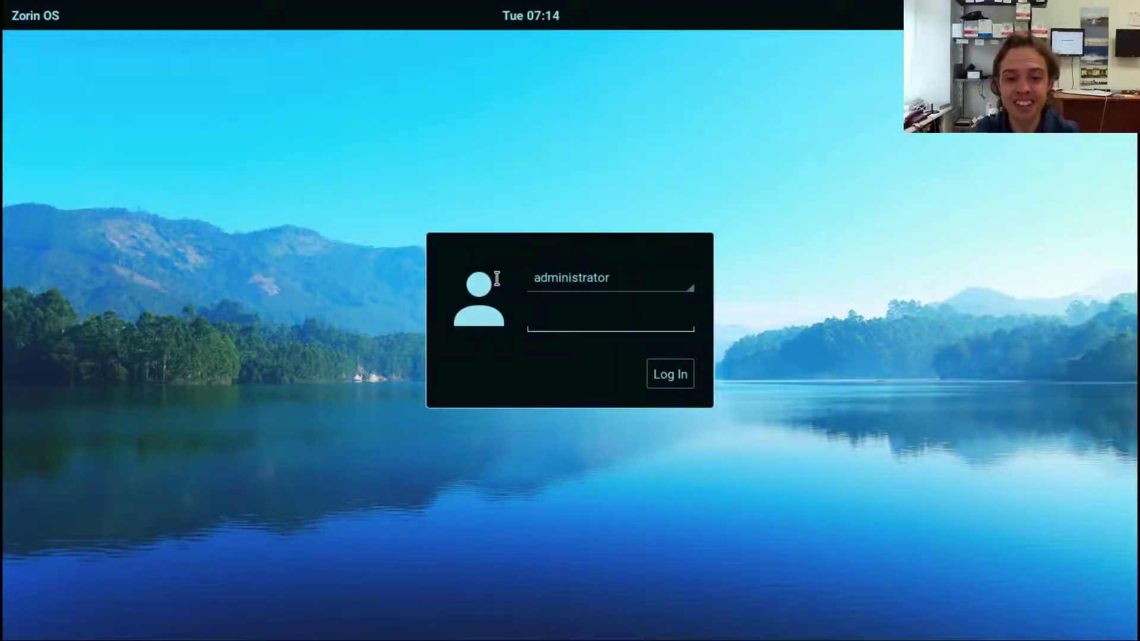
Log in to the administrator account with its password.
type("••••••")
key("Return")
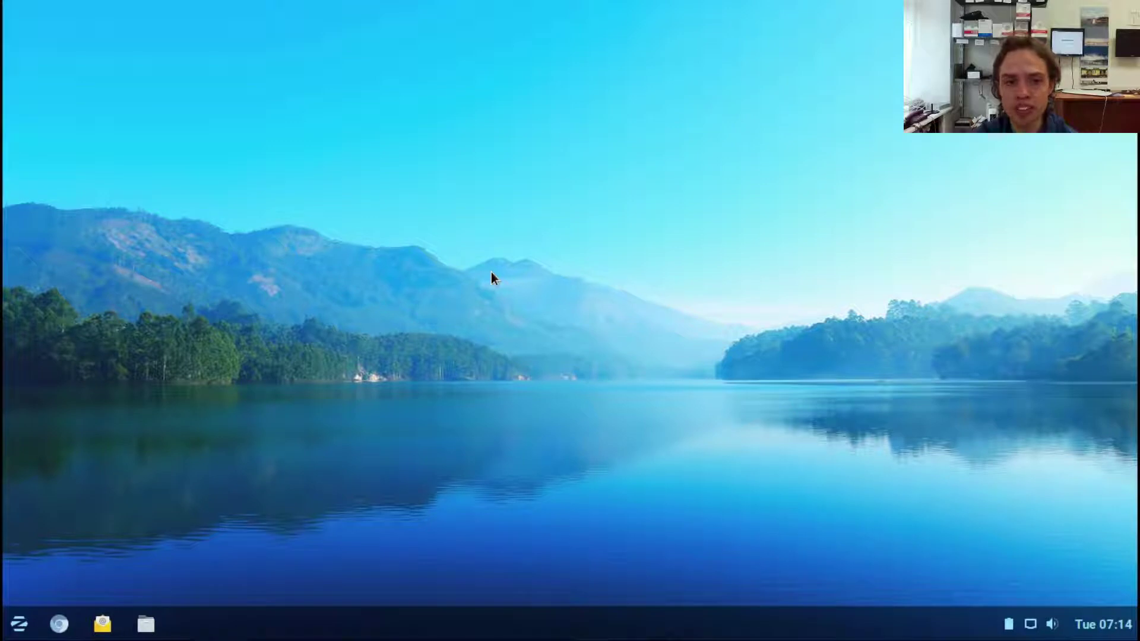
Add a Chromium Web Browser desktop shortcut from the menu's Internet category.
right_click(488, 274)
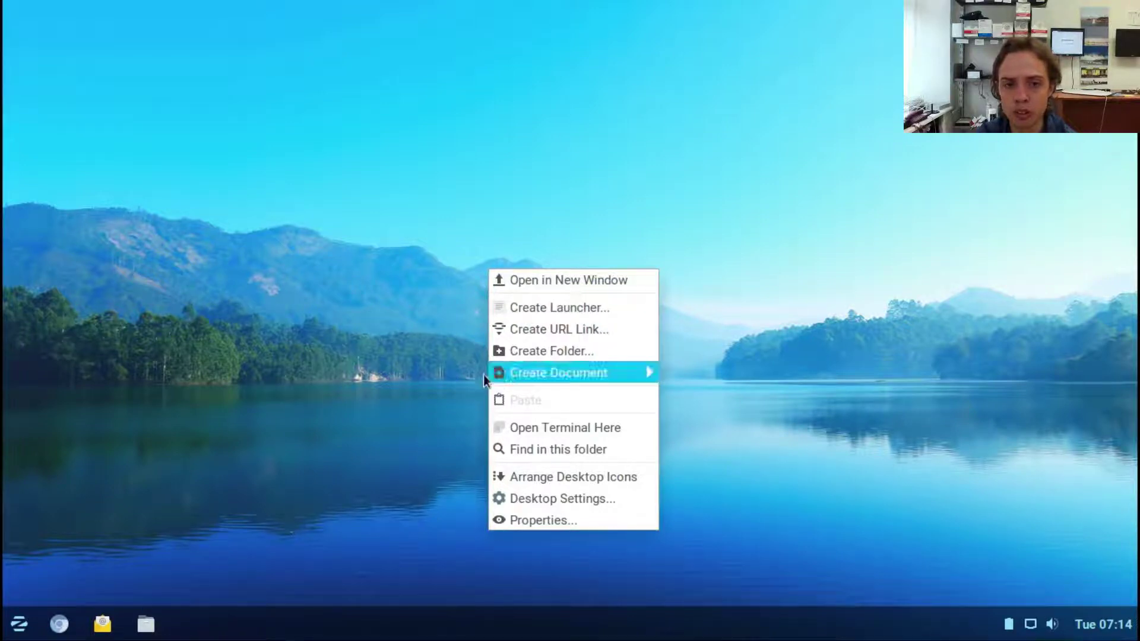
left_click(21, 628)
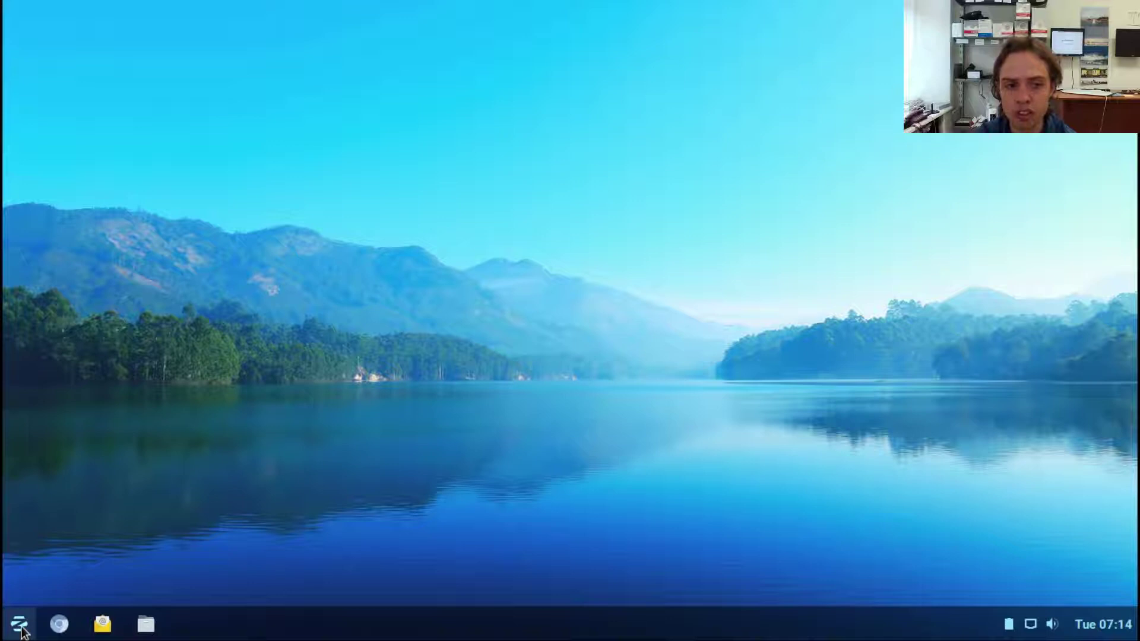
left_click(21, 627)
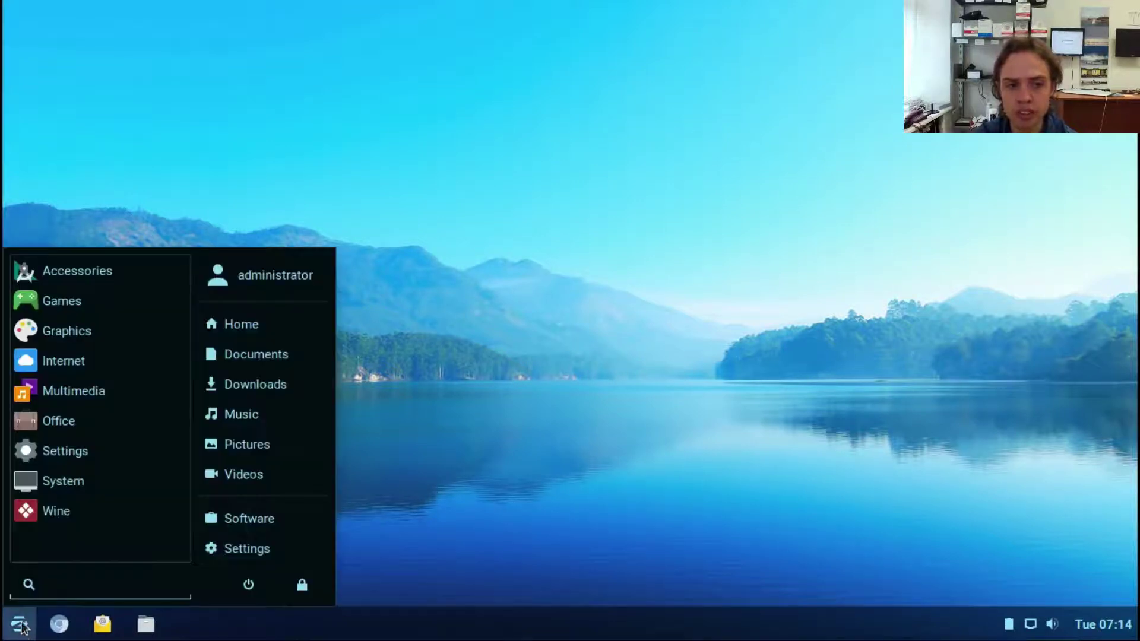
left_click(57, 364)
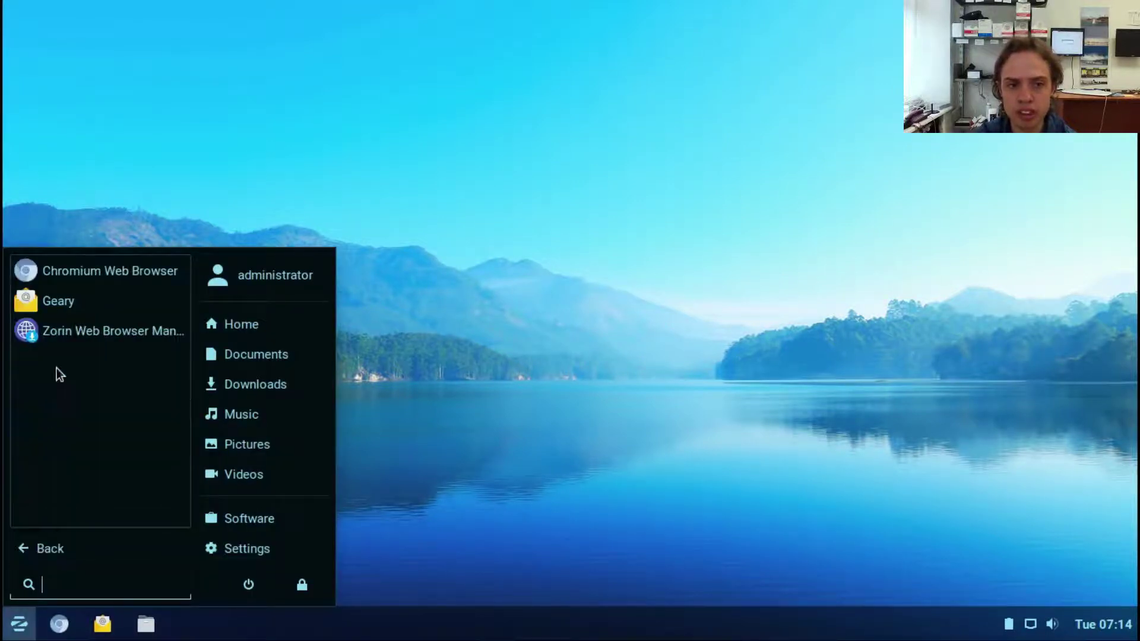
right_click(52, 267)
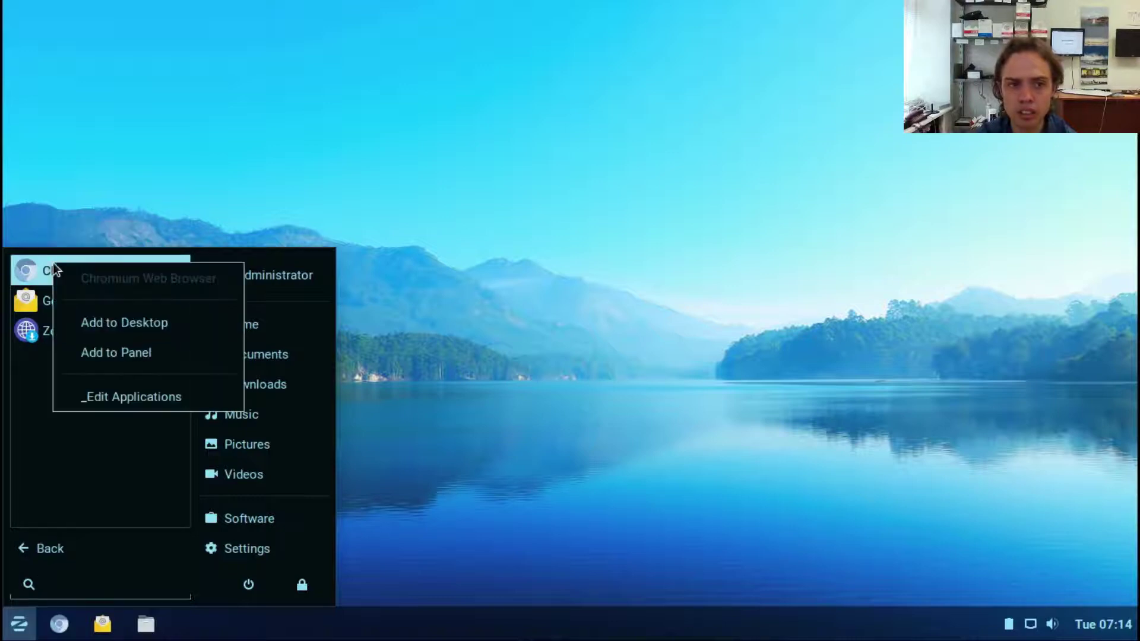
left_click(97, 322)
left_click(591, 233)
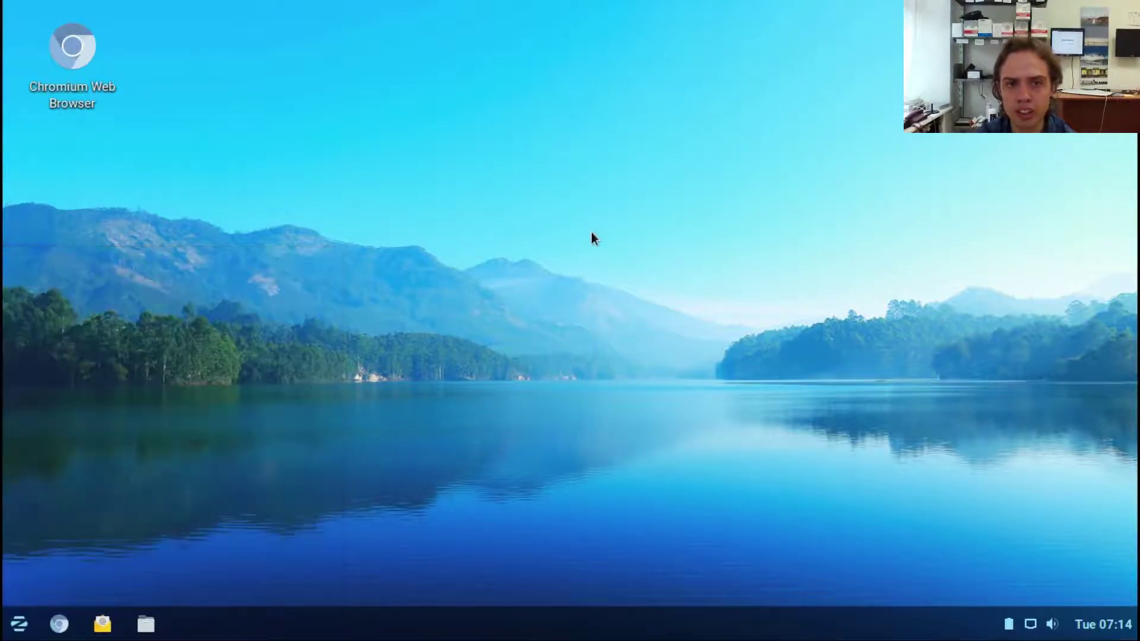
right_click(591, 232)
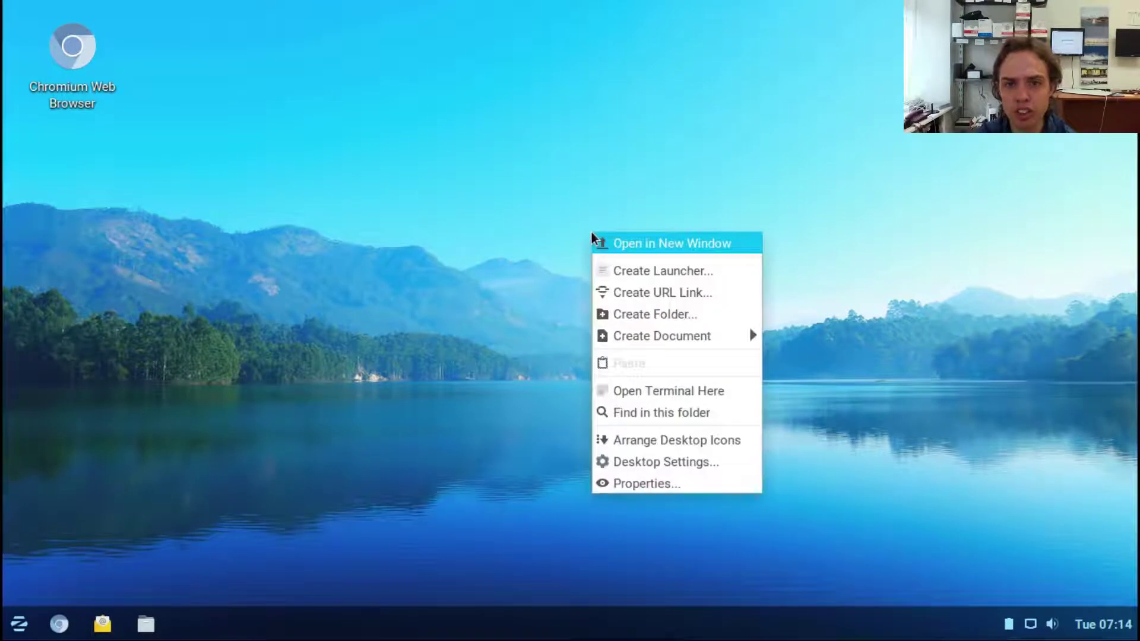
left_click(633, 294)
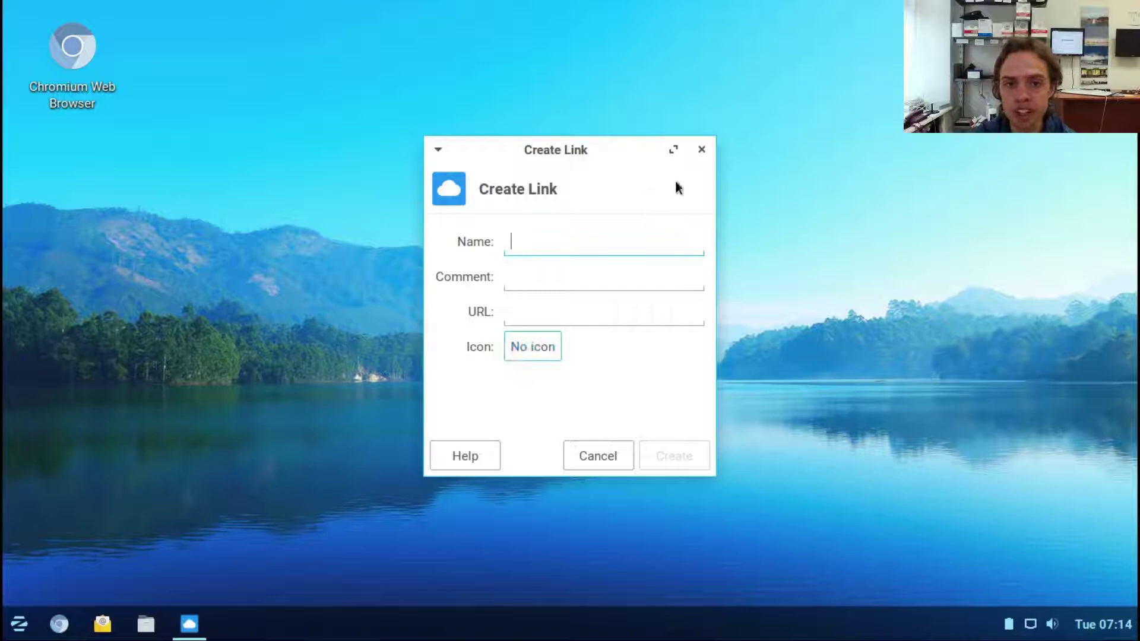
left_click(702, 152)
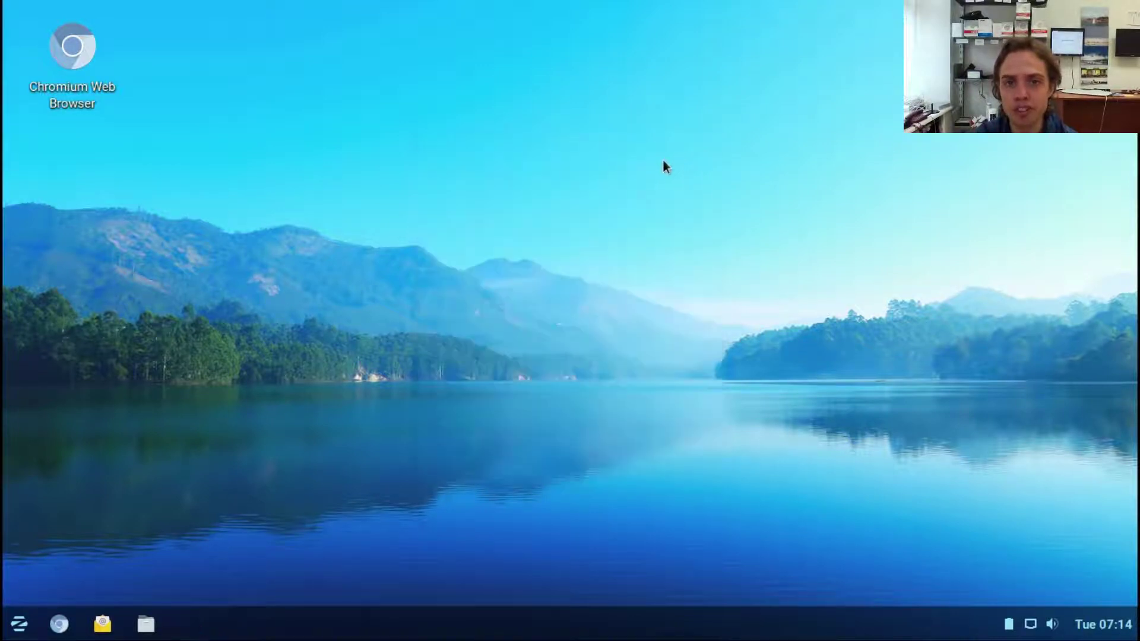
right_click(551, 247)
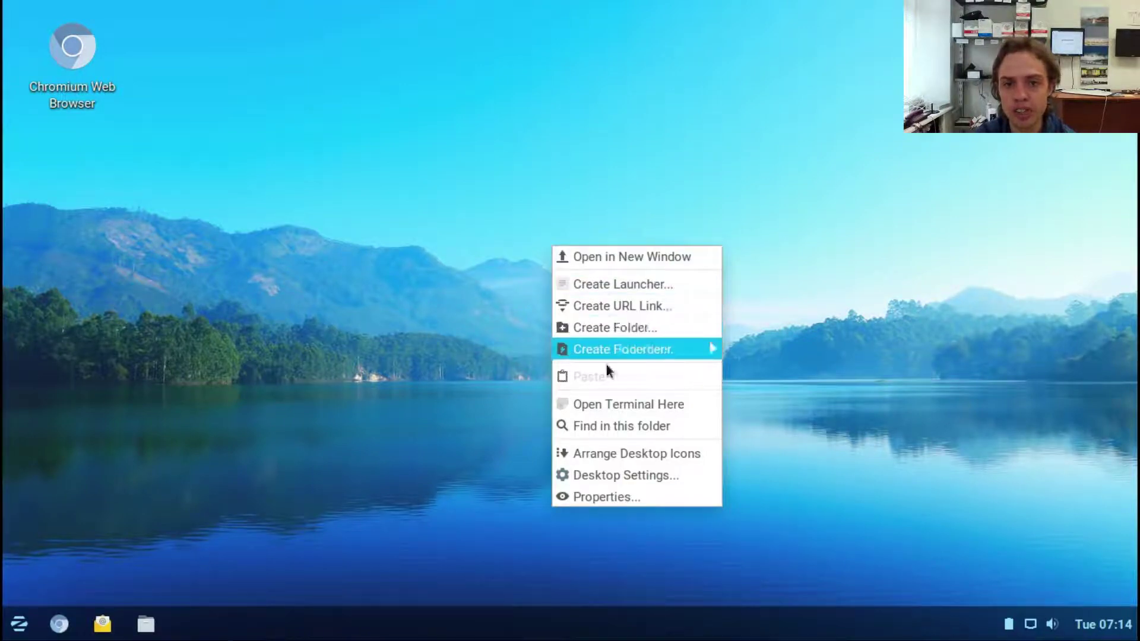
mouse_move(660, 348)
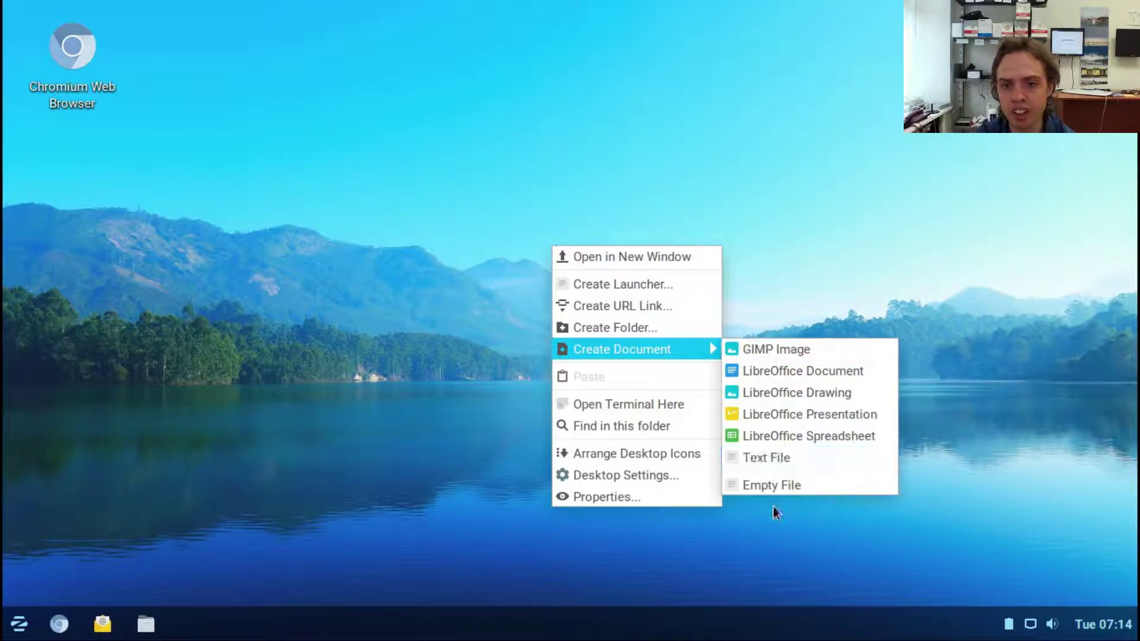
left_click(659, 404)
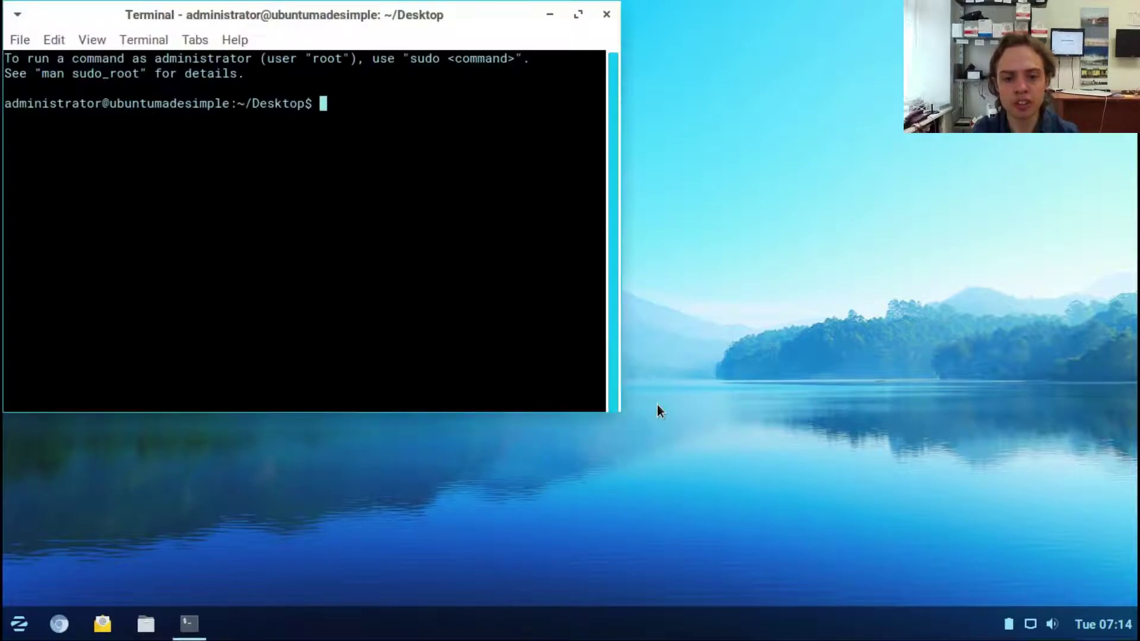
type("uname -")
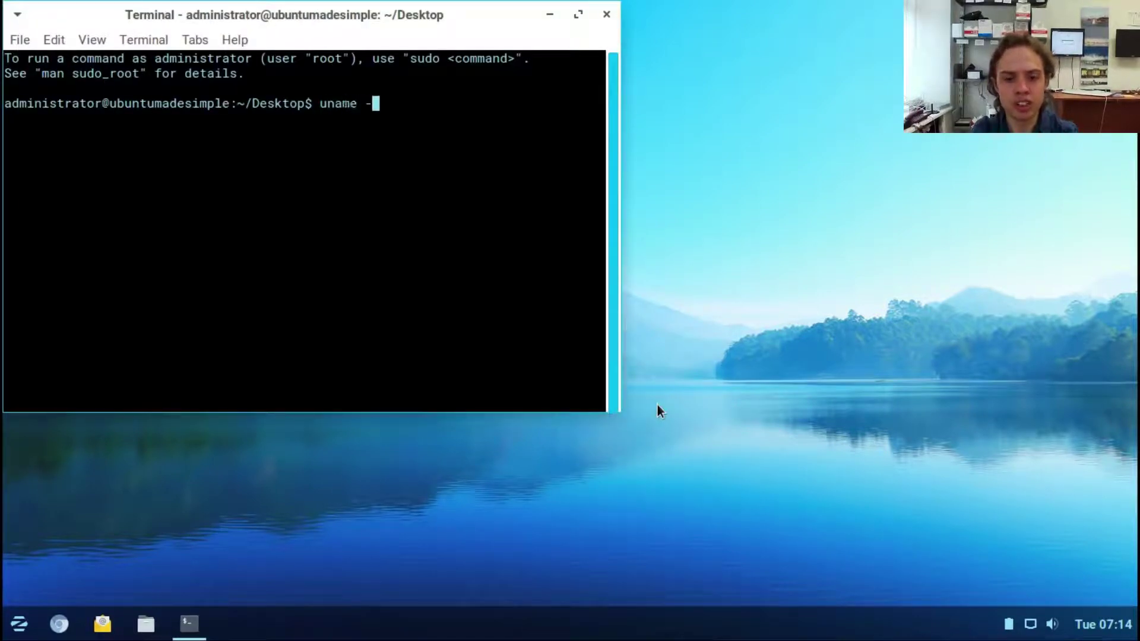
type("r")
key("Return")
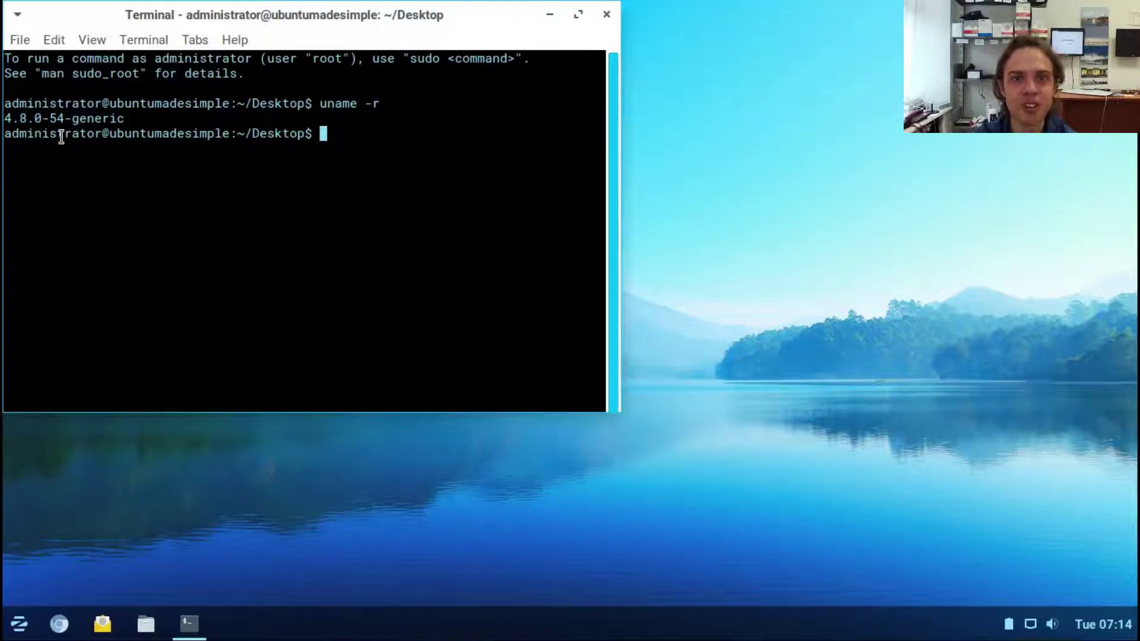
left_click(605, 16)
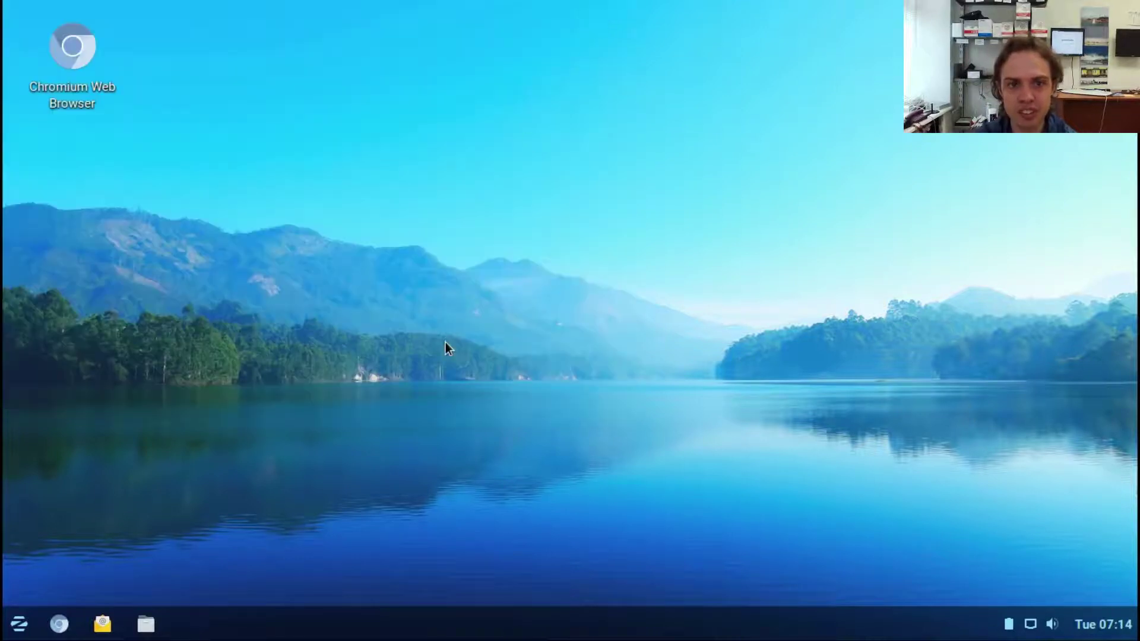
right_click(447, 347)
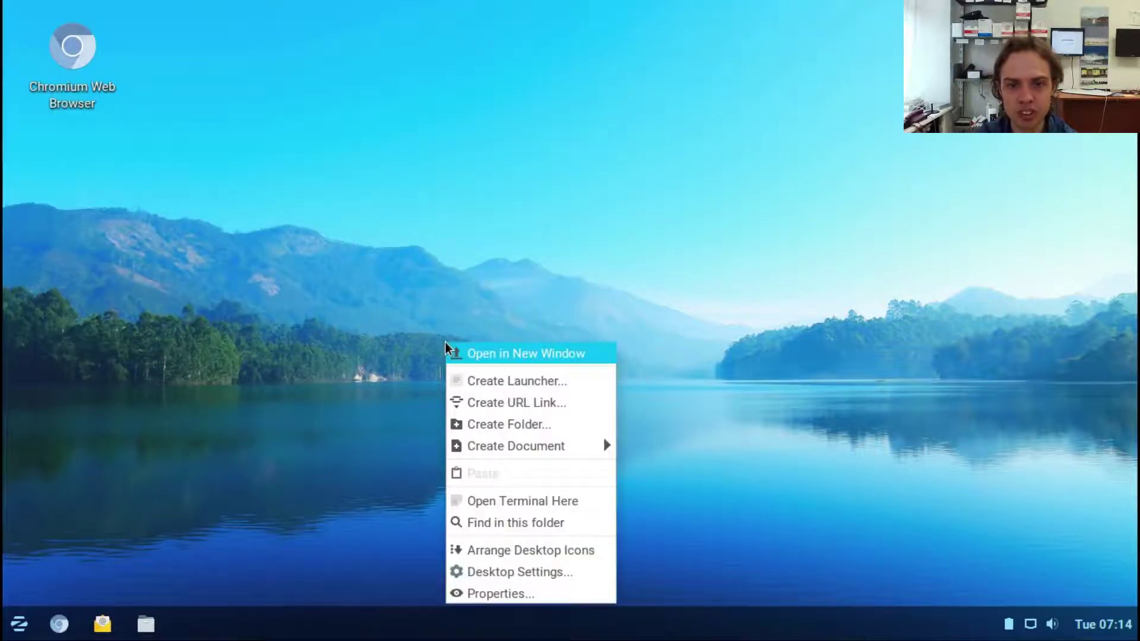
left_click(486, 523)
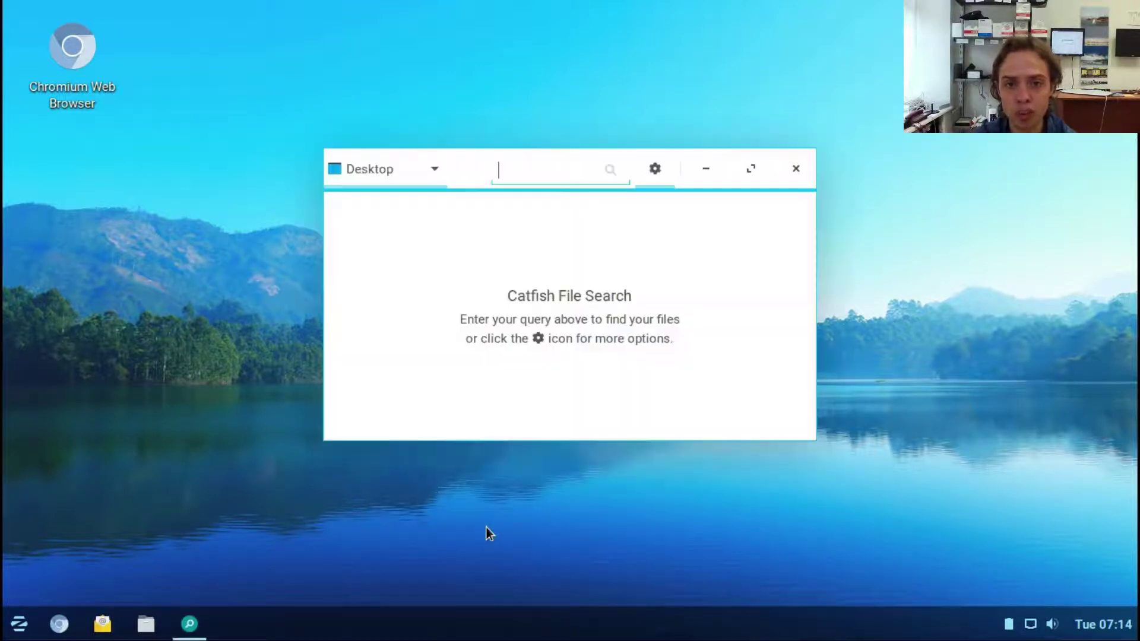
left_click(421, 172)
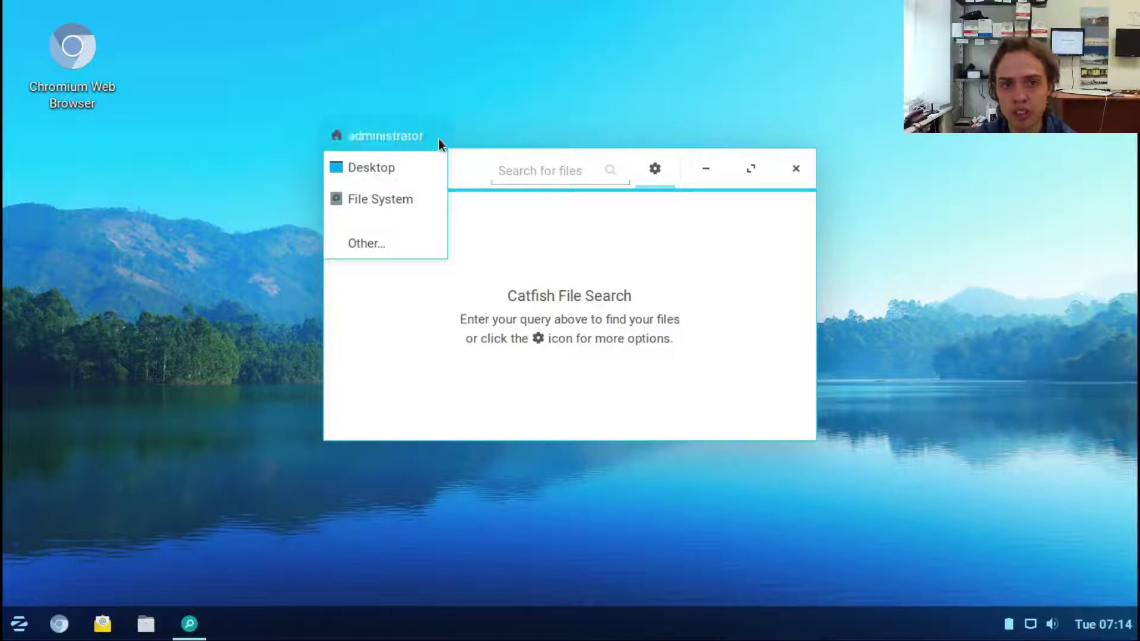
left_click(365, 252)
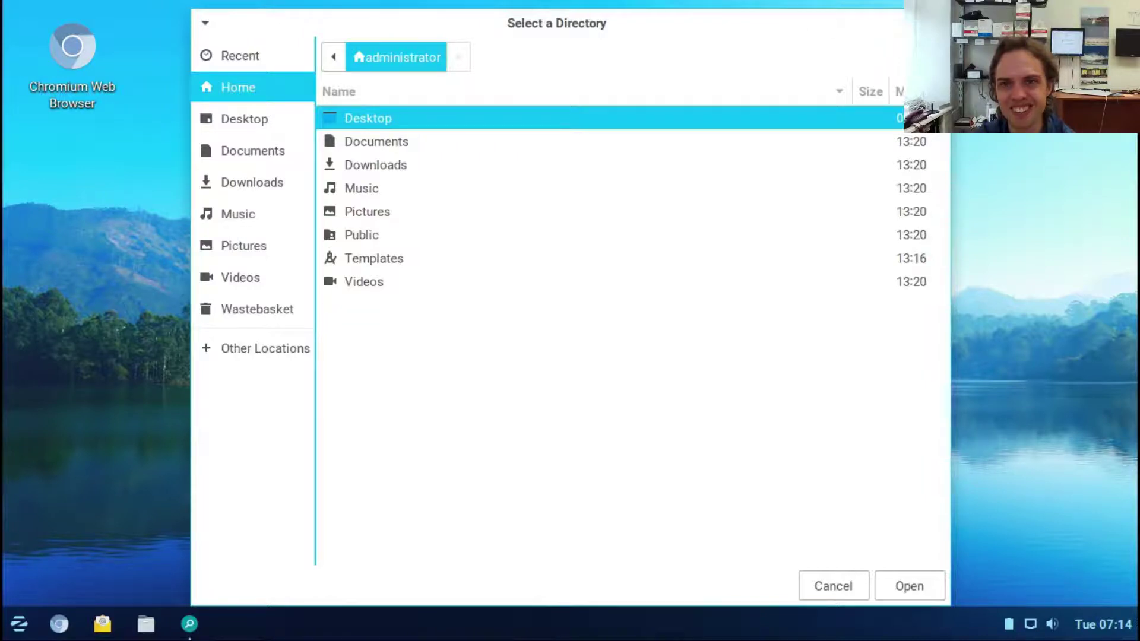
key("Return")
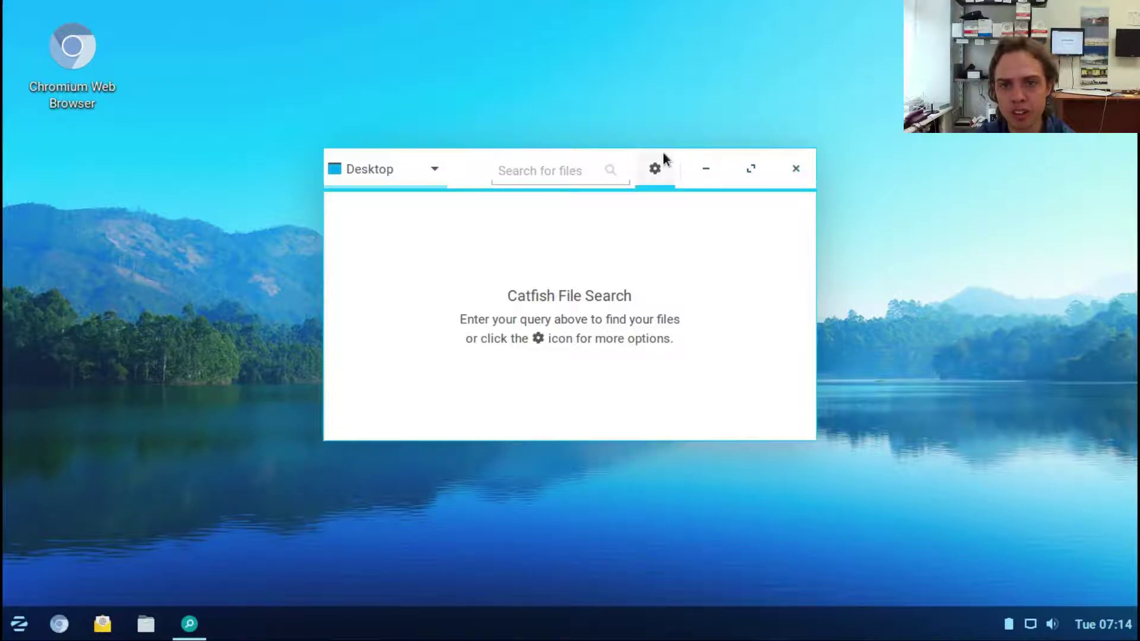
left_click_drag(664, 152, 11, 205)
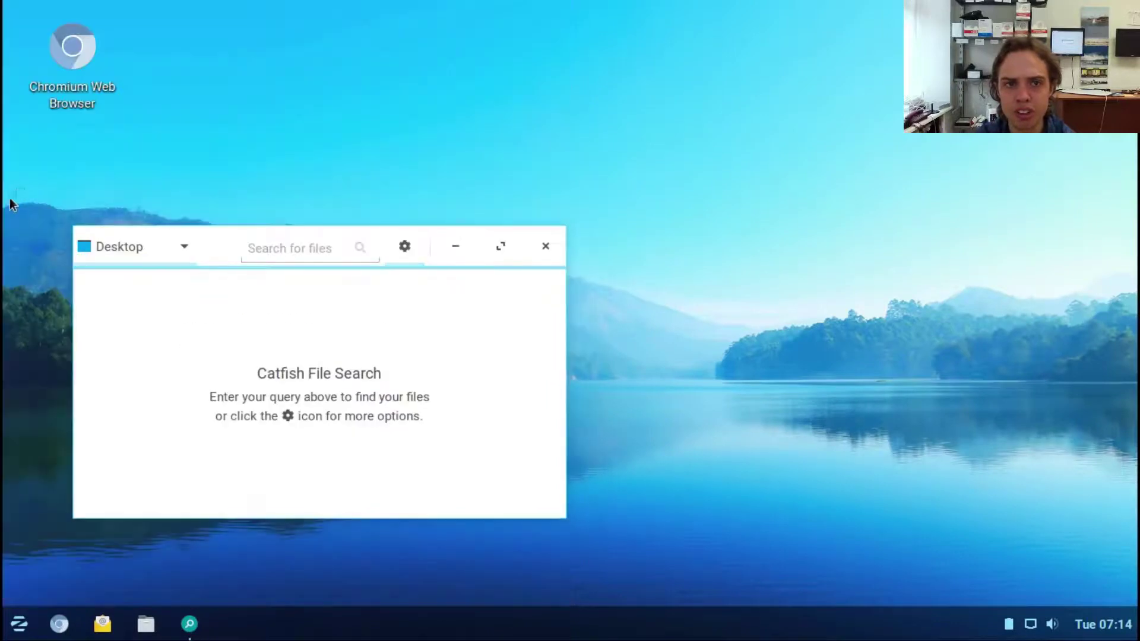
left_click_drag(241, 237, 1134, 3)
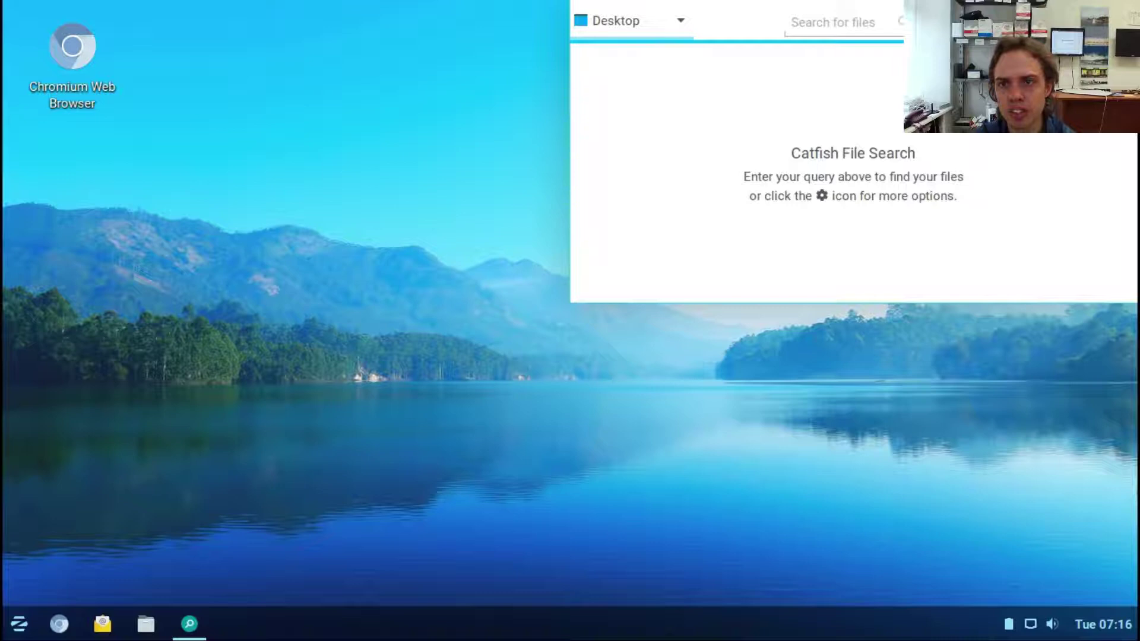
key("alt+F4")
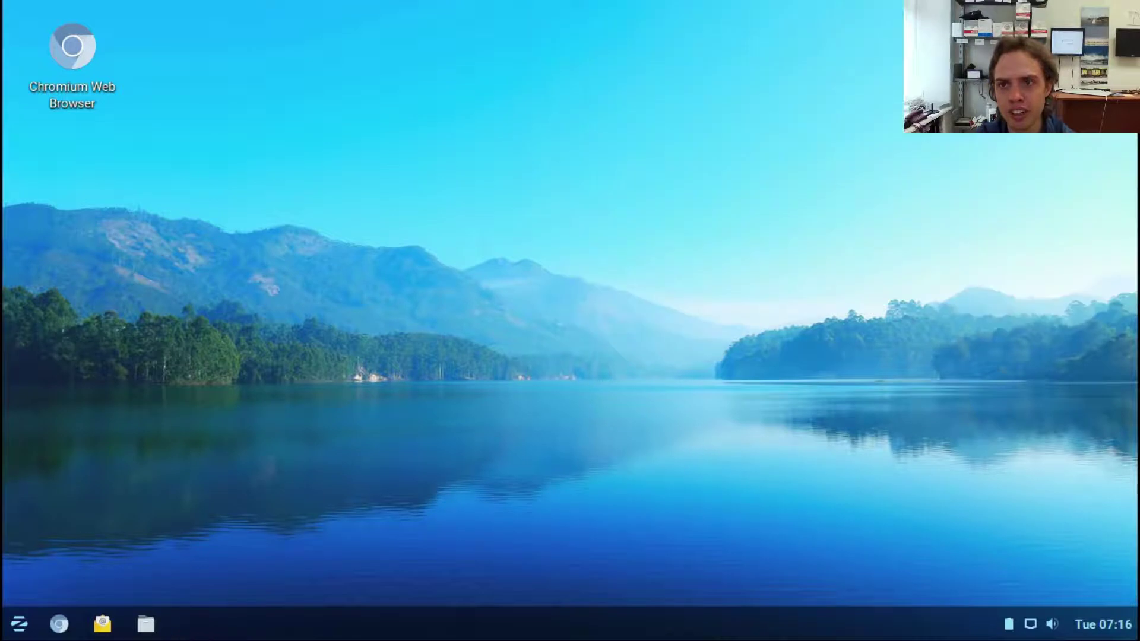
Set the bell tower and arcade photo as the wallpaper in Desktop settings.
right_click(485, 309)
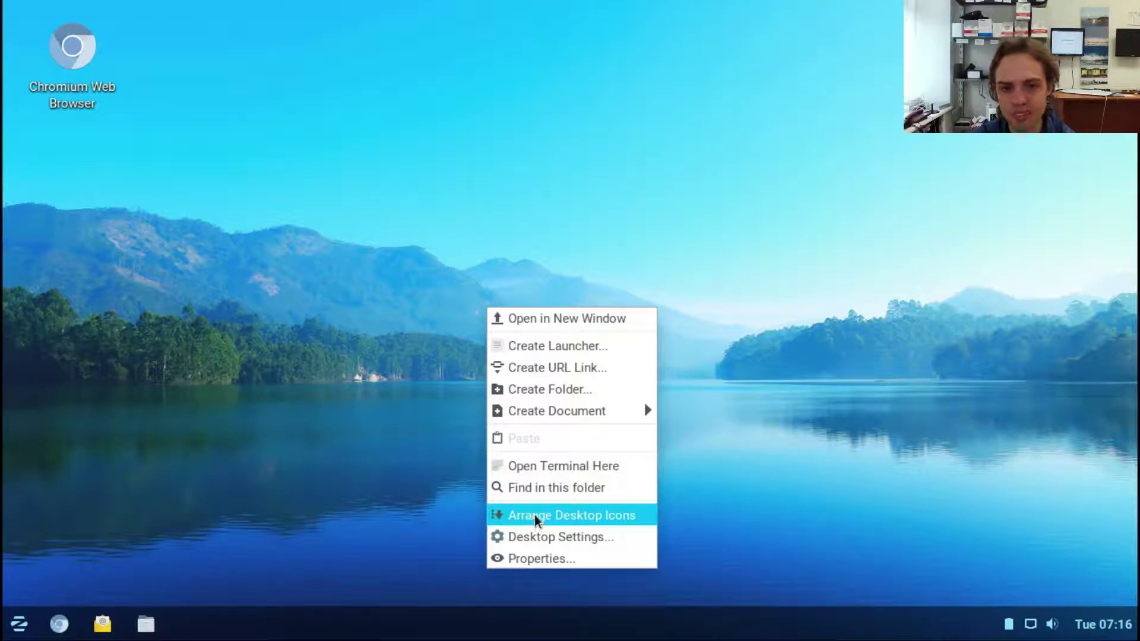
left_click(537, 536)
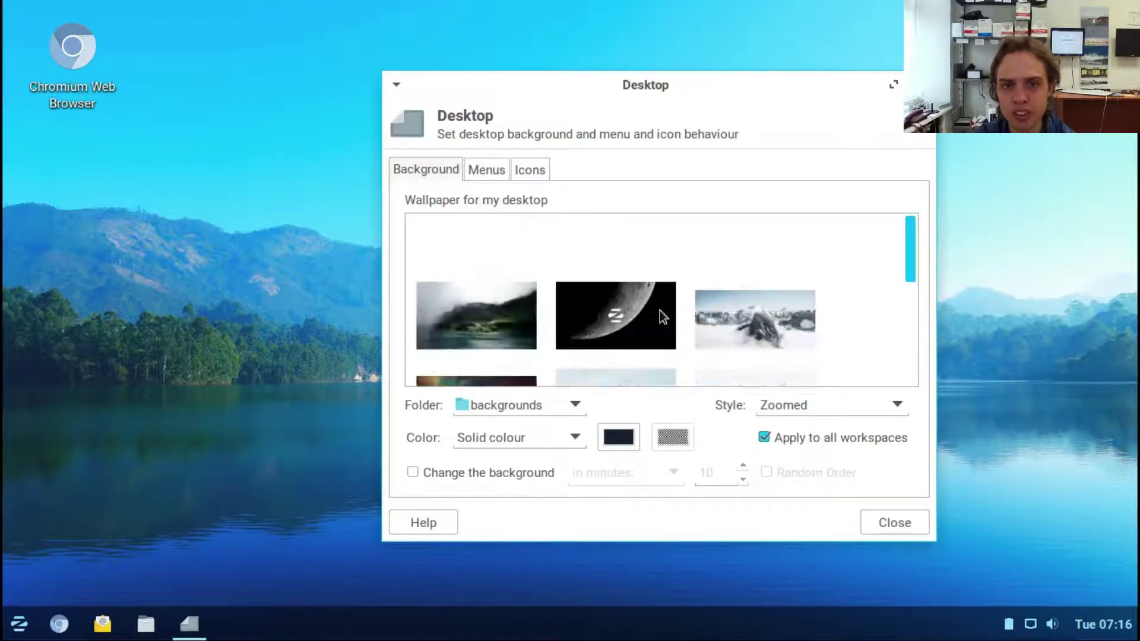
left_click(892, 85)
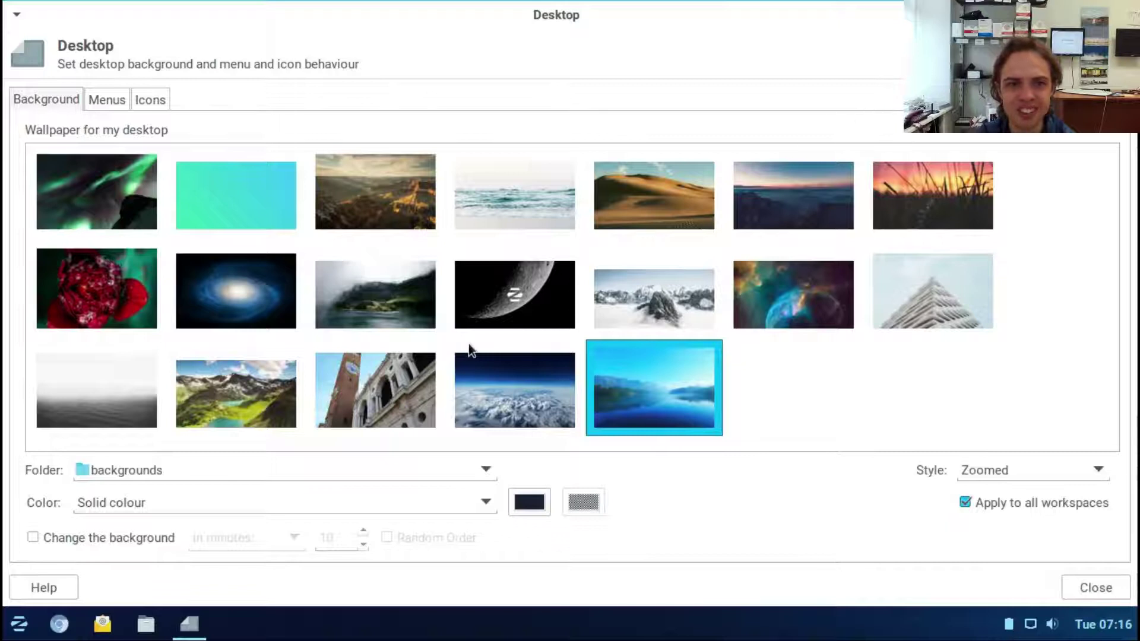
left_click(359, 393)
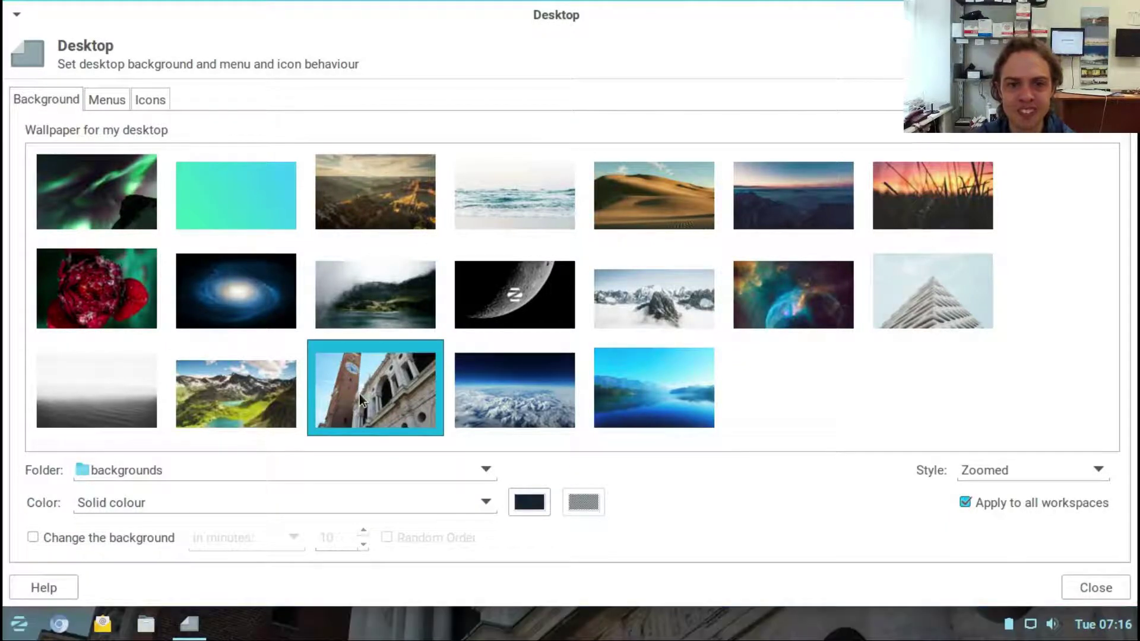
left_click(117, 106)
Change the desktop icon size from 64 to 40 and unmaximize the settings window.
left_click(137, 97)
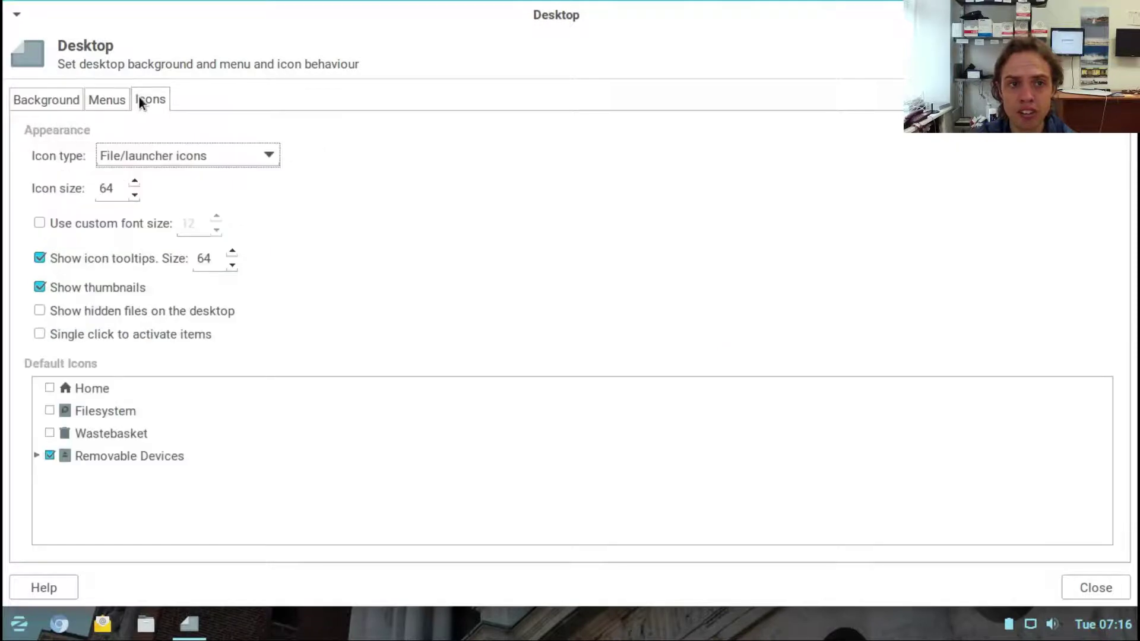
left_click(119, 184)
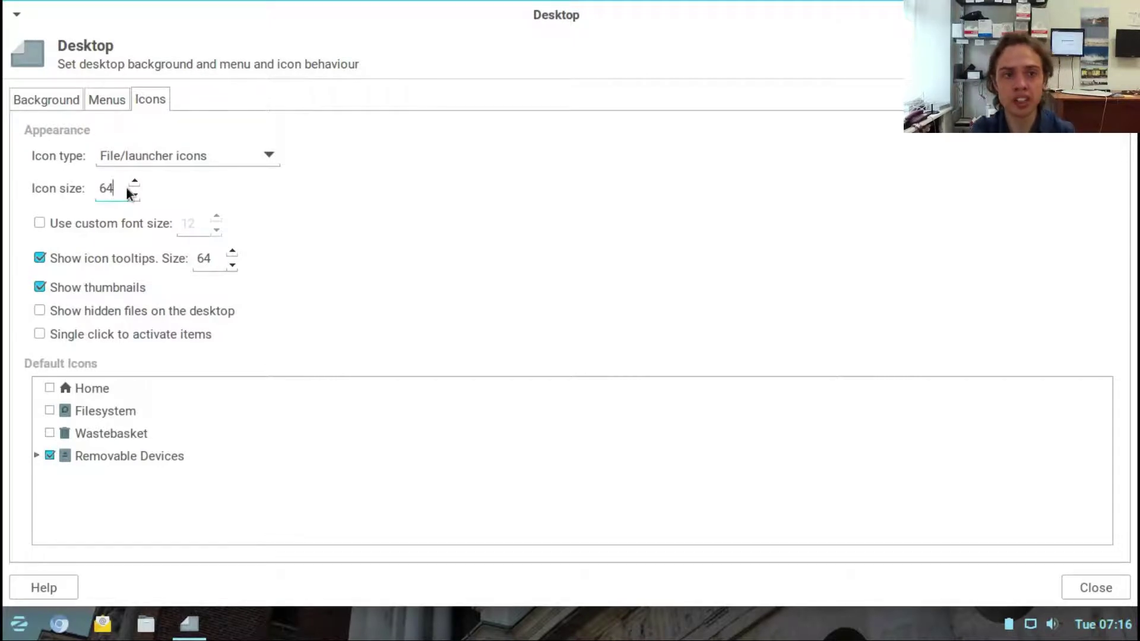
key("BackSpace")
key("BackSpace")
type("40")
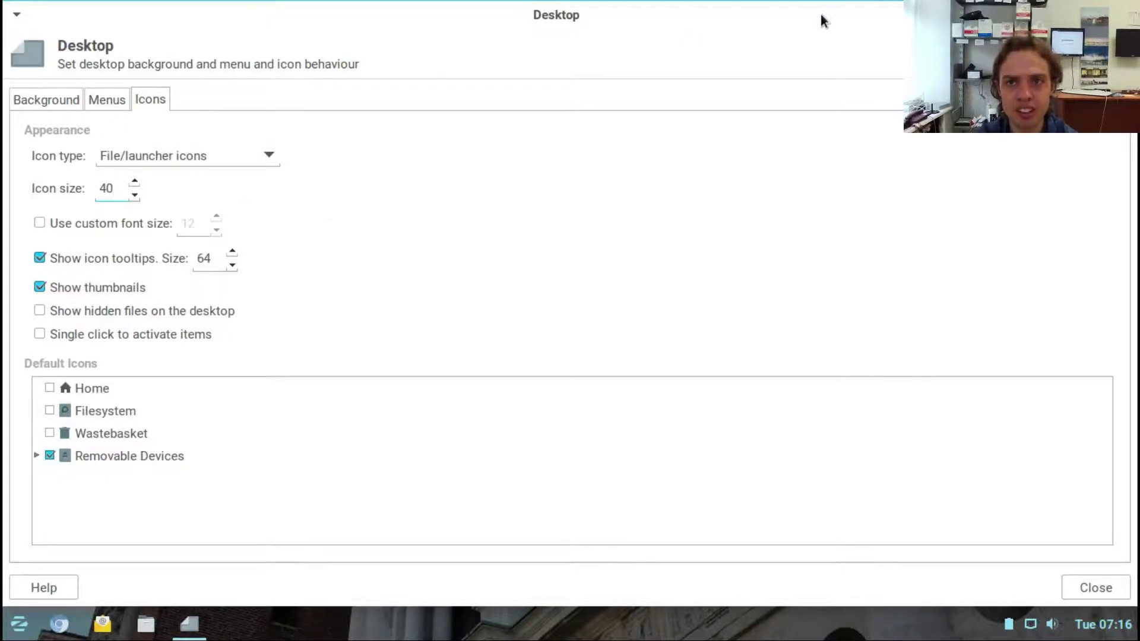
left_click_drag(820, 13, 907, 98)
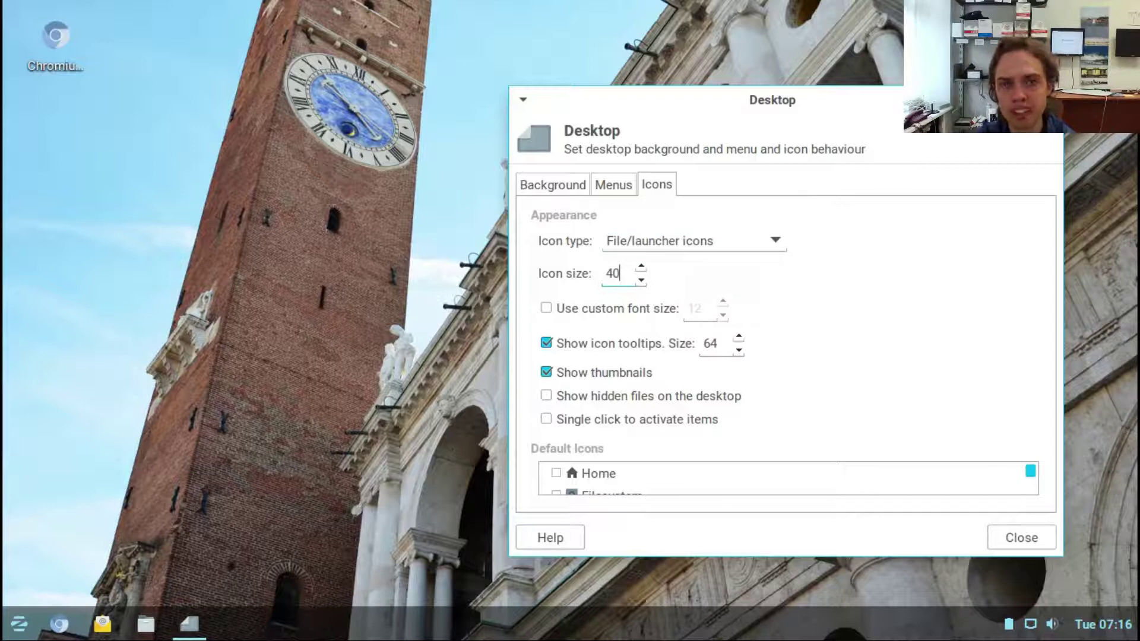
Close Desktop settings, check the calendar, volume and network tray popups, and close About xfce4-panel.
key("Escape")
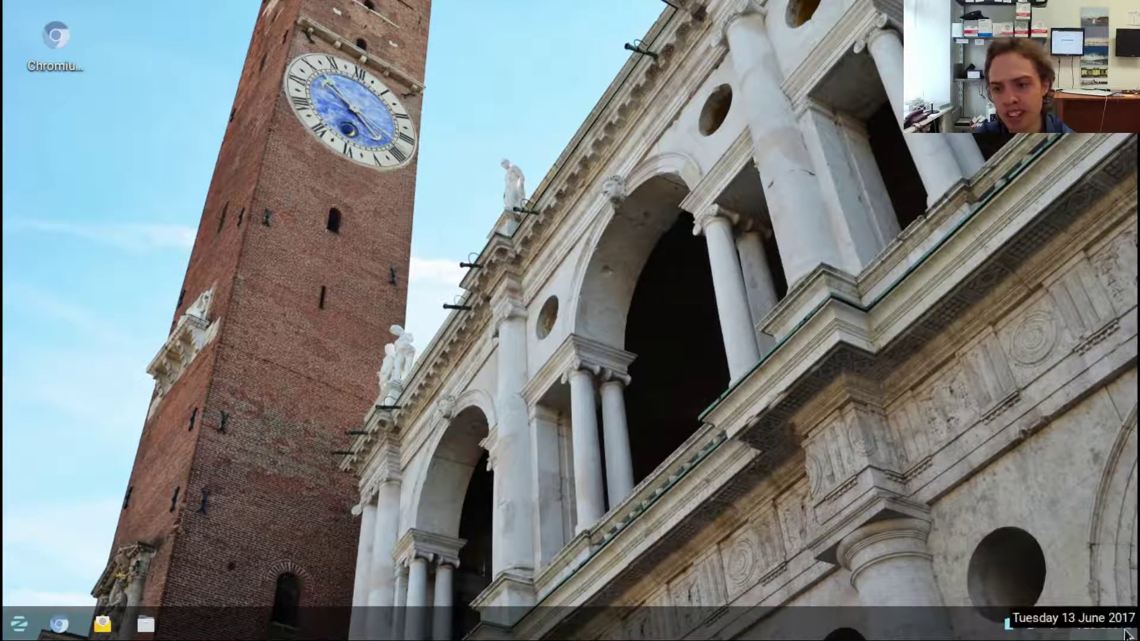
left_click(1126, 633)
left_click(1126, 634)
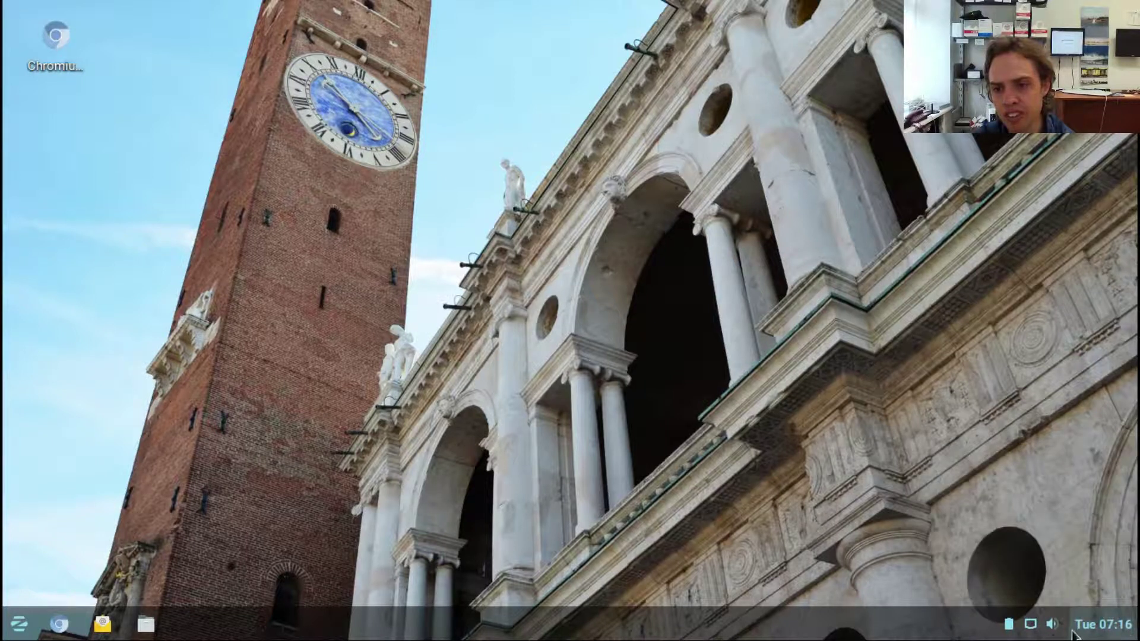
left_click(1052, 628)
left_click(1051, 627)
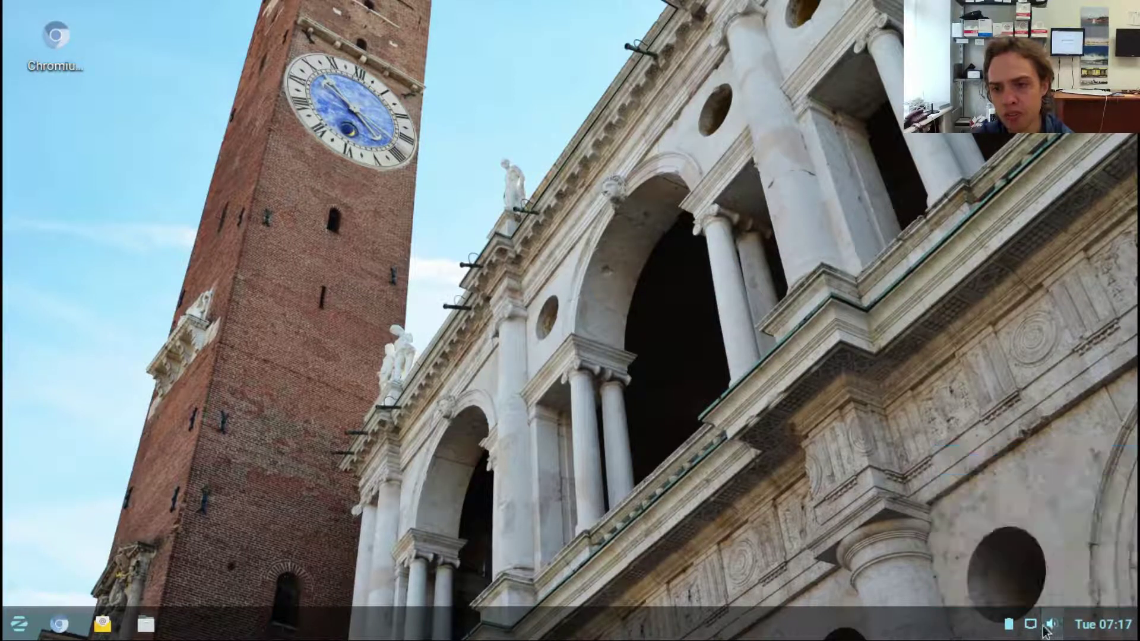
left_click(1033, 623)
left_click(1033, 624)
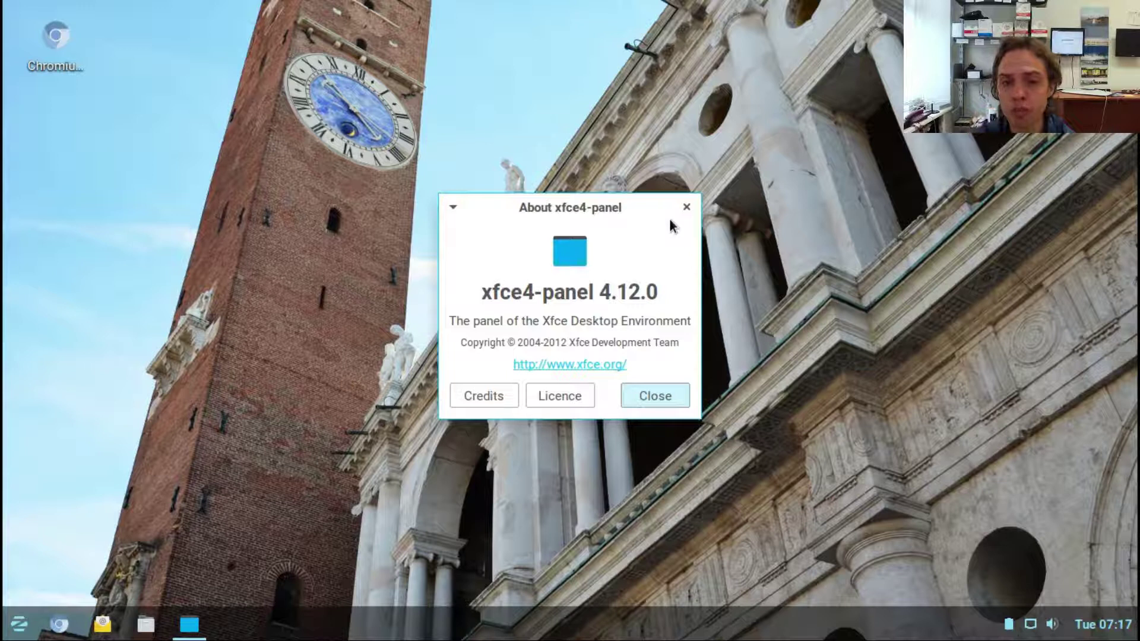
left_click(686, 206)
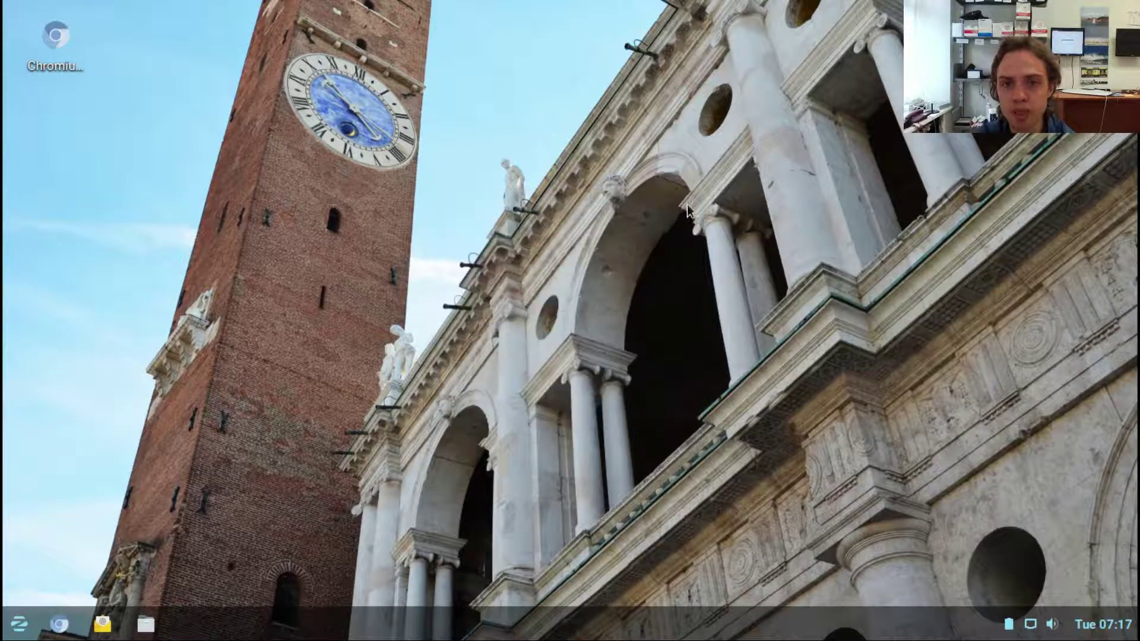
Bring up the panel's context menu and dismiss it without changing anything.
right_click(516, 625)
mouse_move(517, 623)
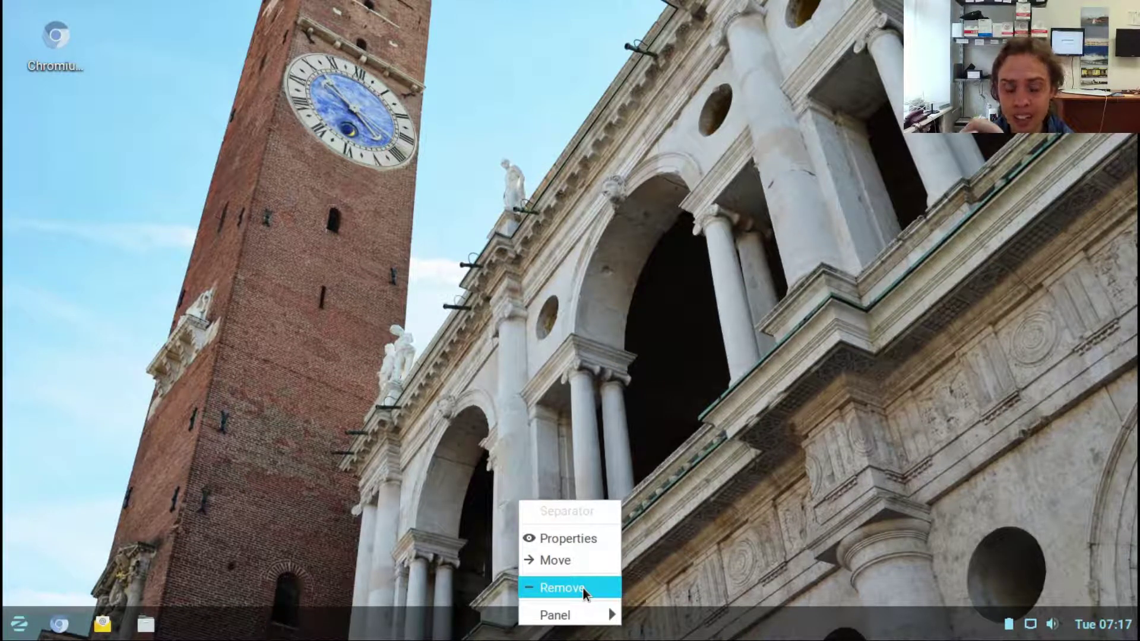
left_click(478, 553)
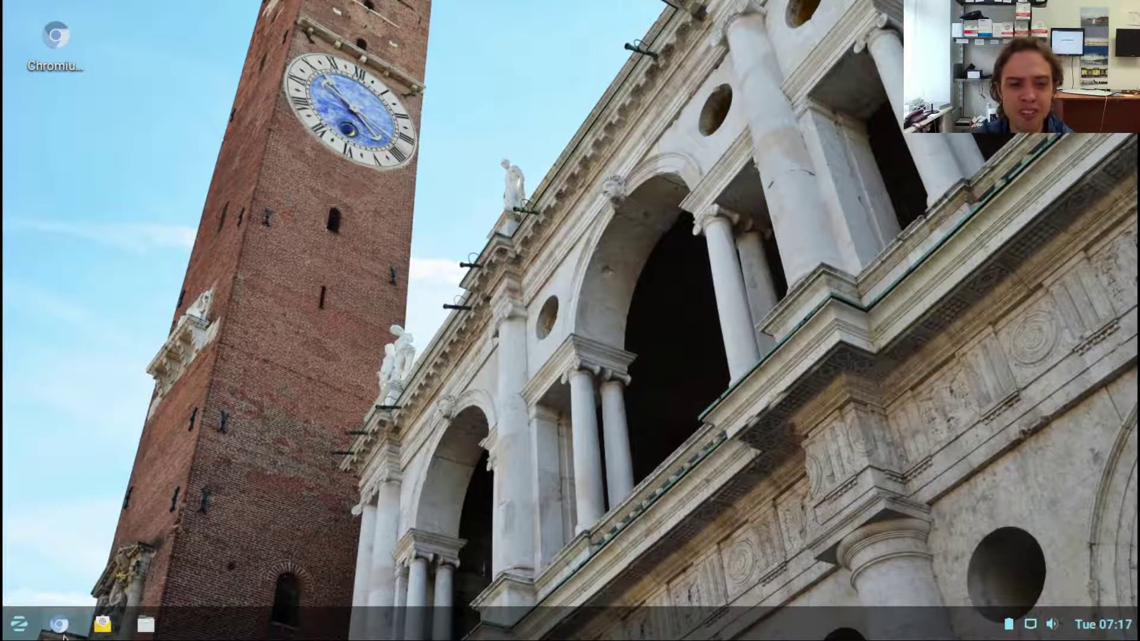
Unpin the mail app from the taskbar and open the file manager at /home/administrator.
right_click(102, 622)
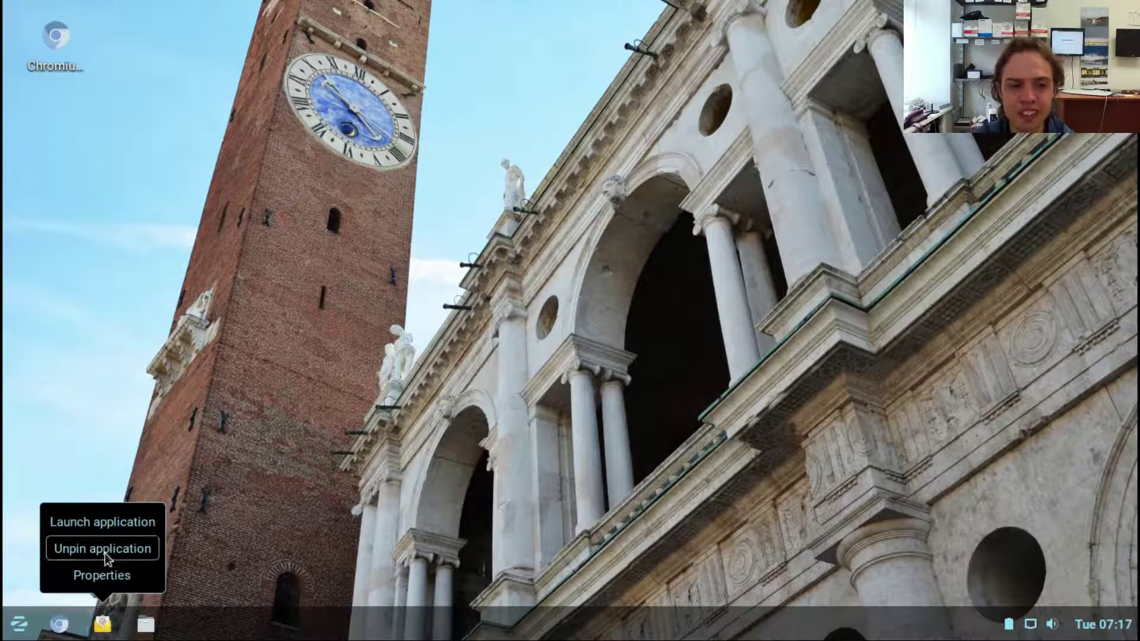
left_click(104, 549)
left_click(102, 624)
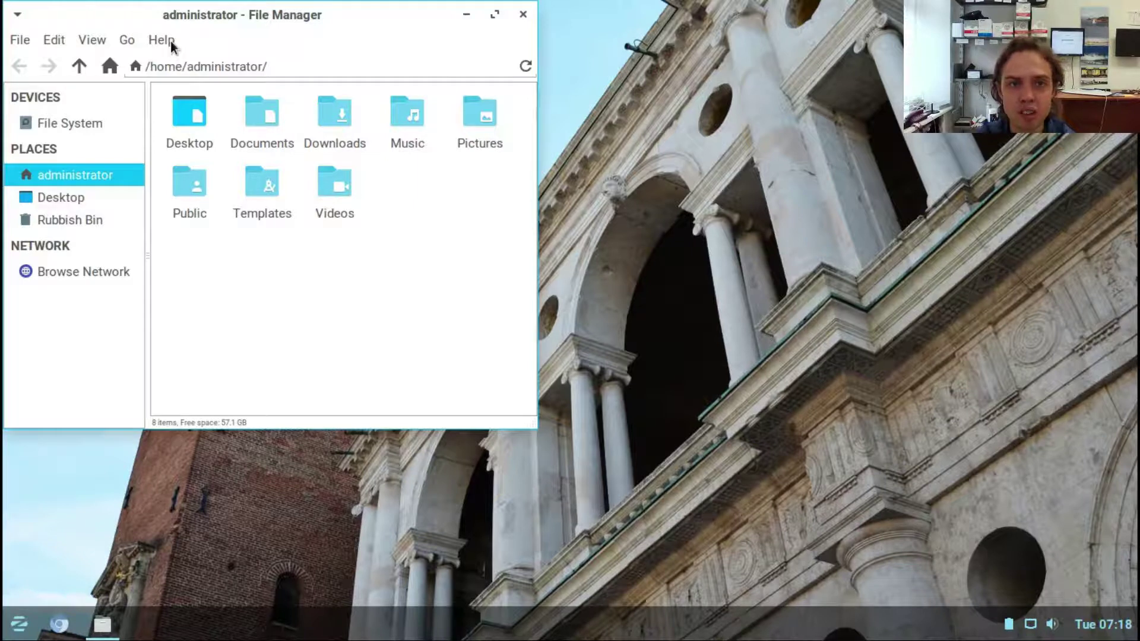
Close the file manager, launch Chromium, and view its About page (version 58.0.3029.110).
left_click(522, 14)
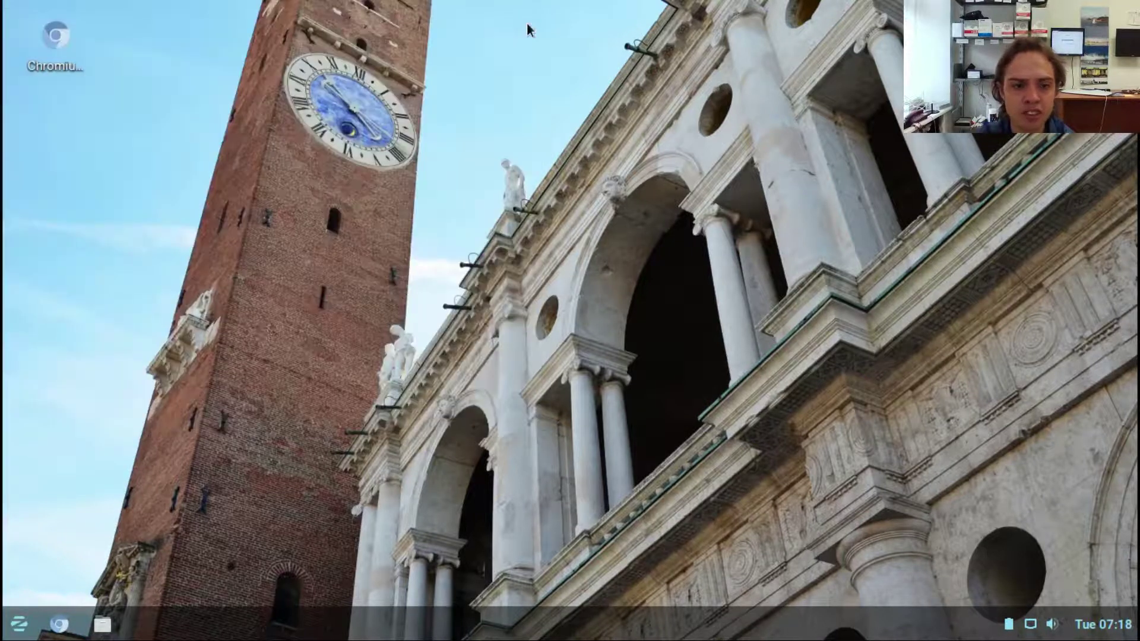
left_click(60, 624)
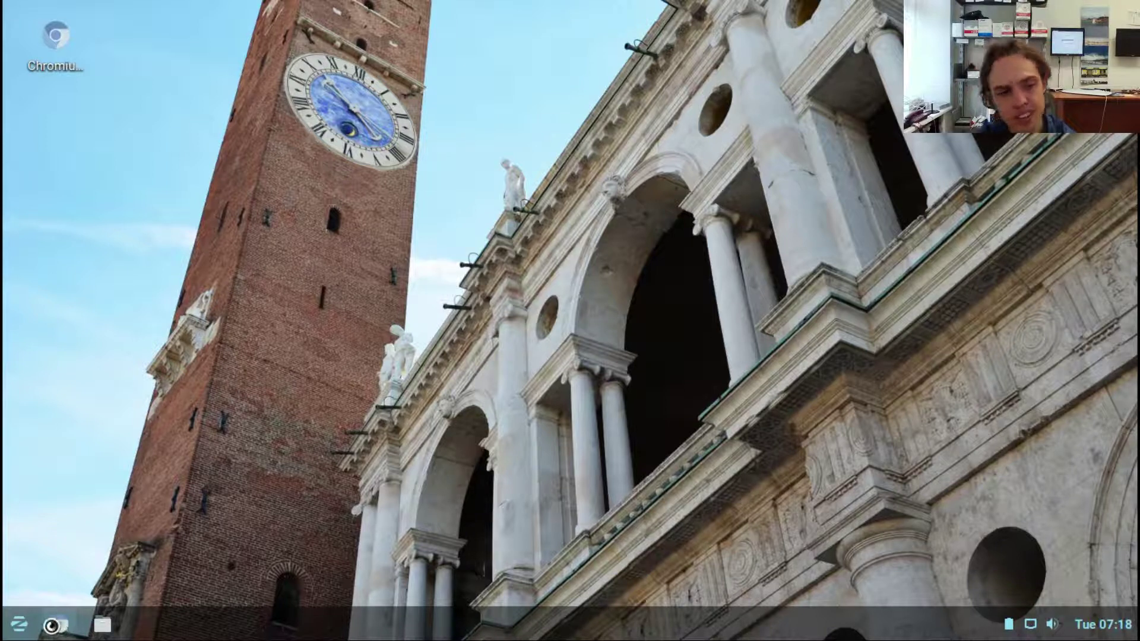
right_click(17, 627)
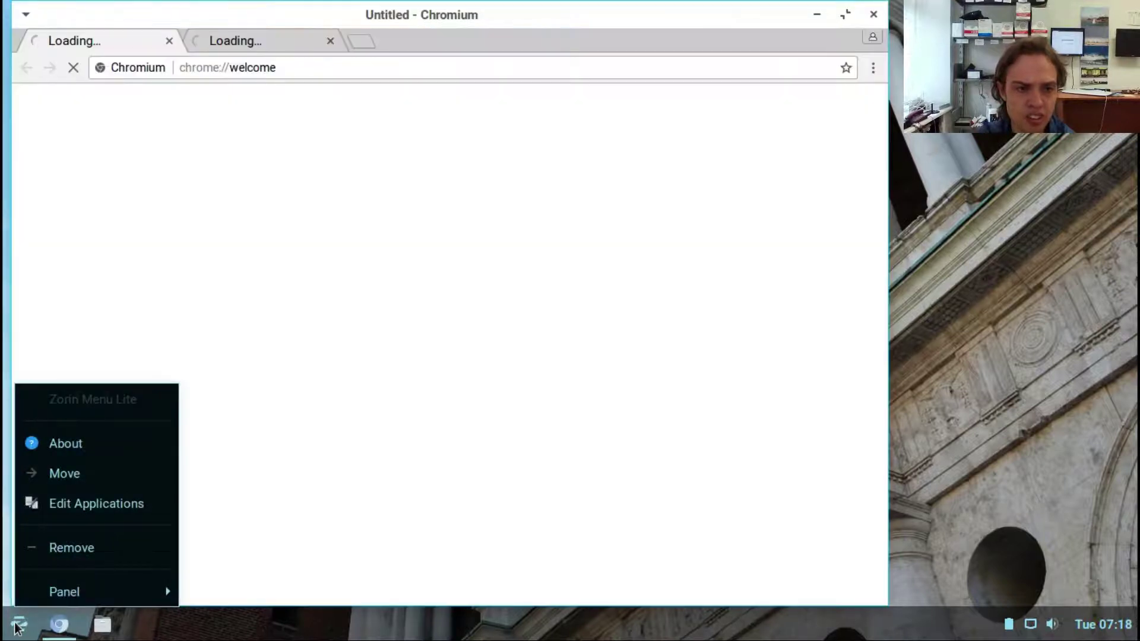
left_click(371, 356)
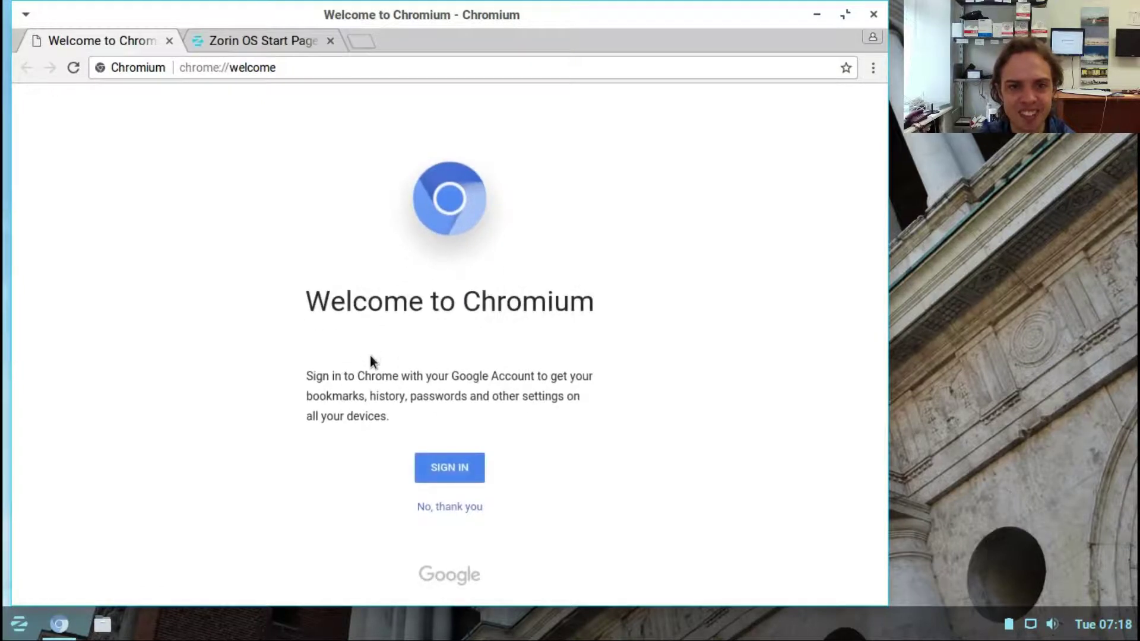
left_click(872, 69)
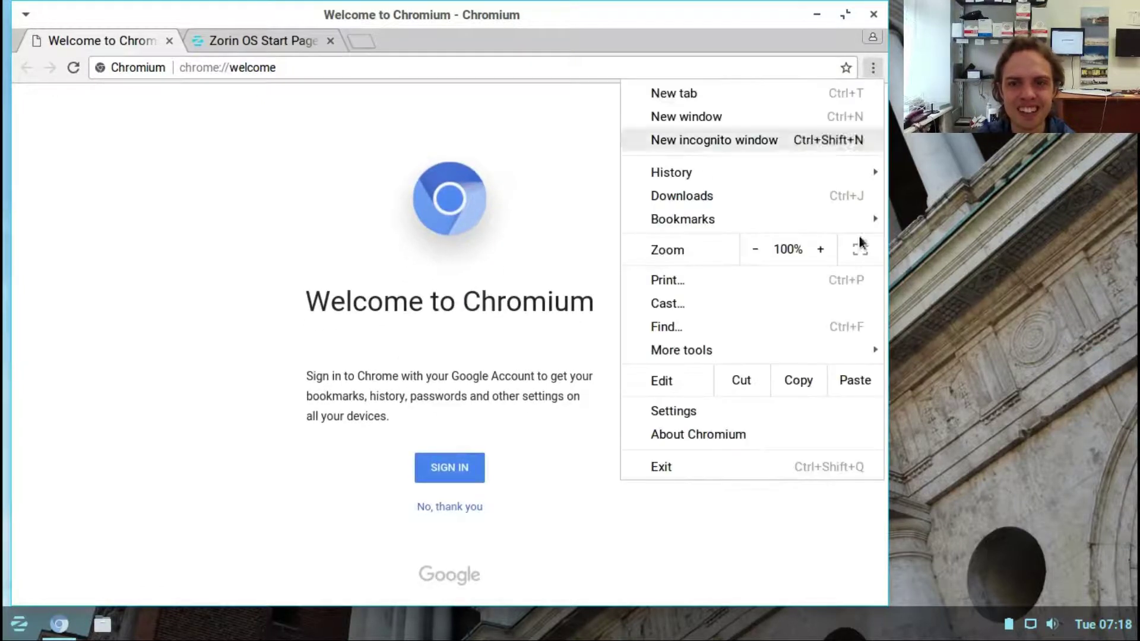
left_click(770, 433)
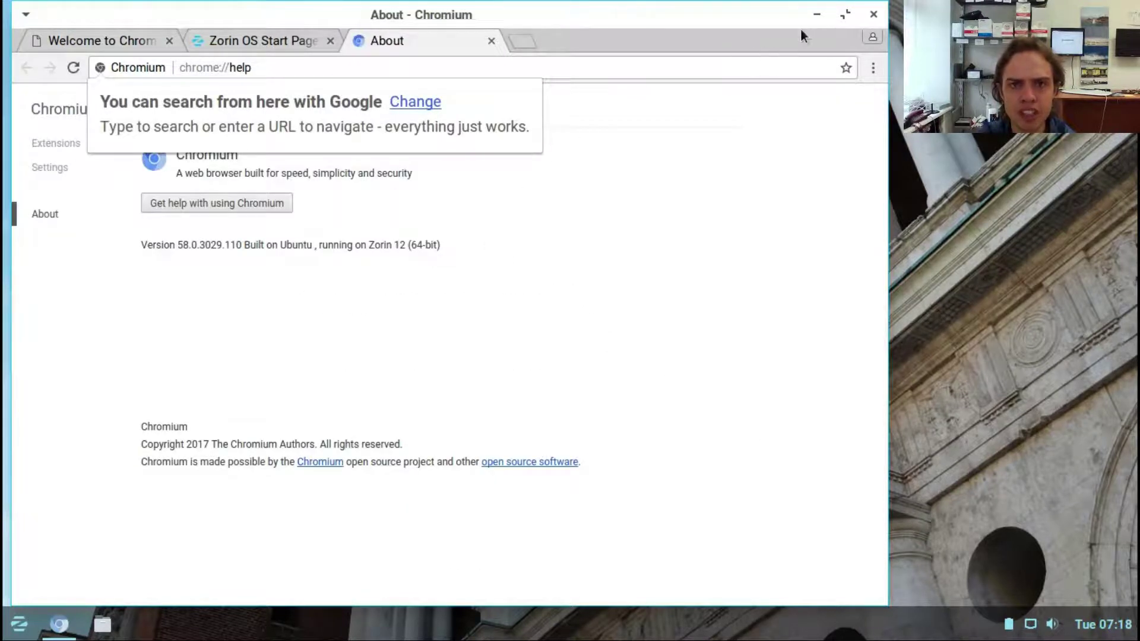
Close Chromium, browse the Games and Office menu categories, then search the menu for 'ta'.
left_click(873, 14)
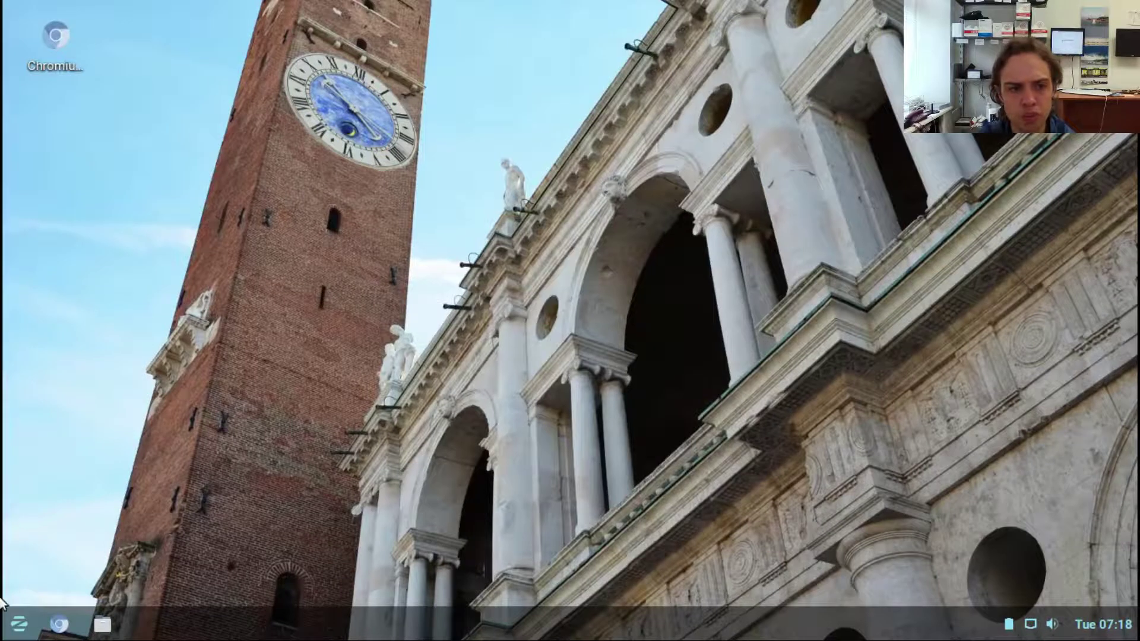
left_click(19, 623)
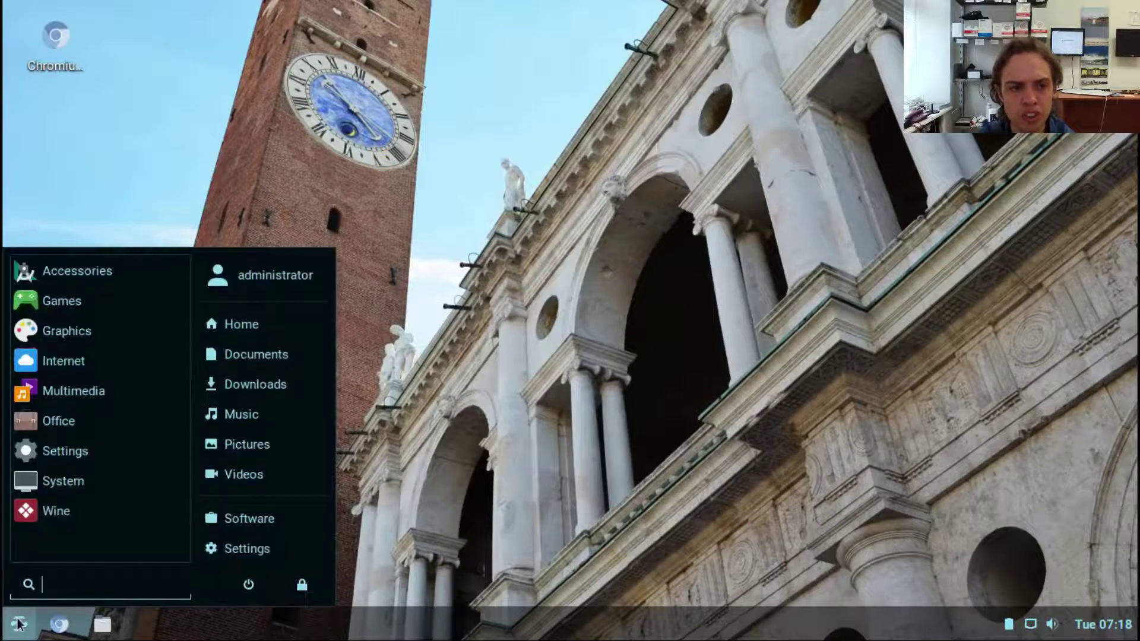
left_click(69, 302)
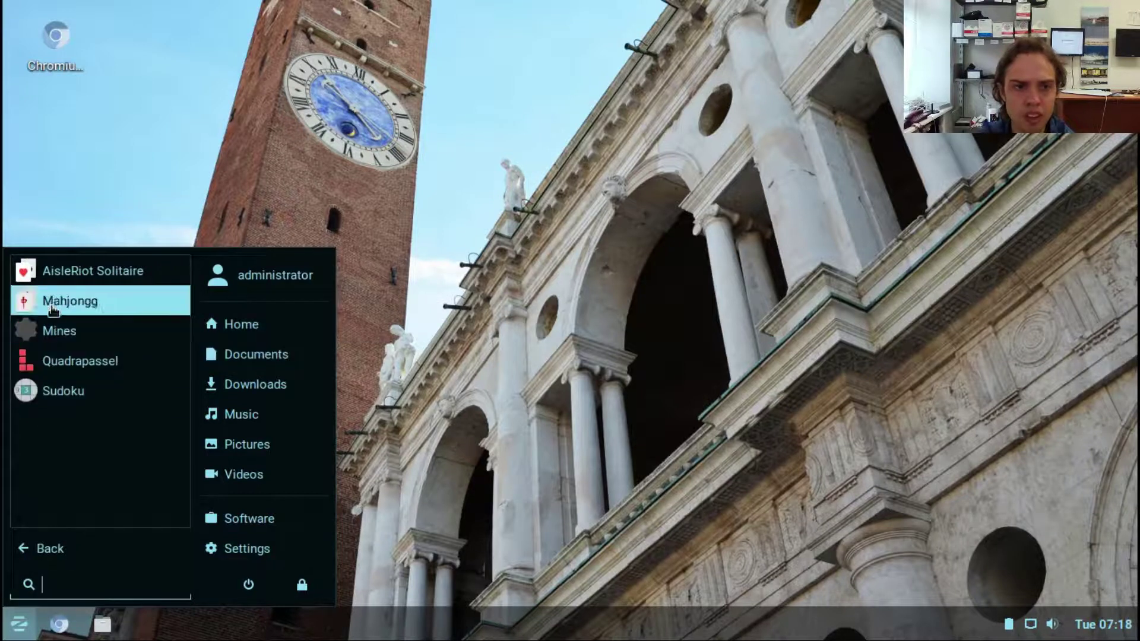
left_click(37, 541)
left_click(55, 428)
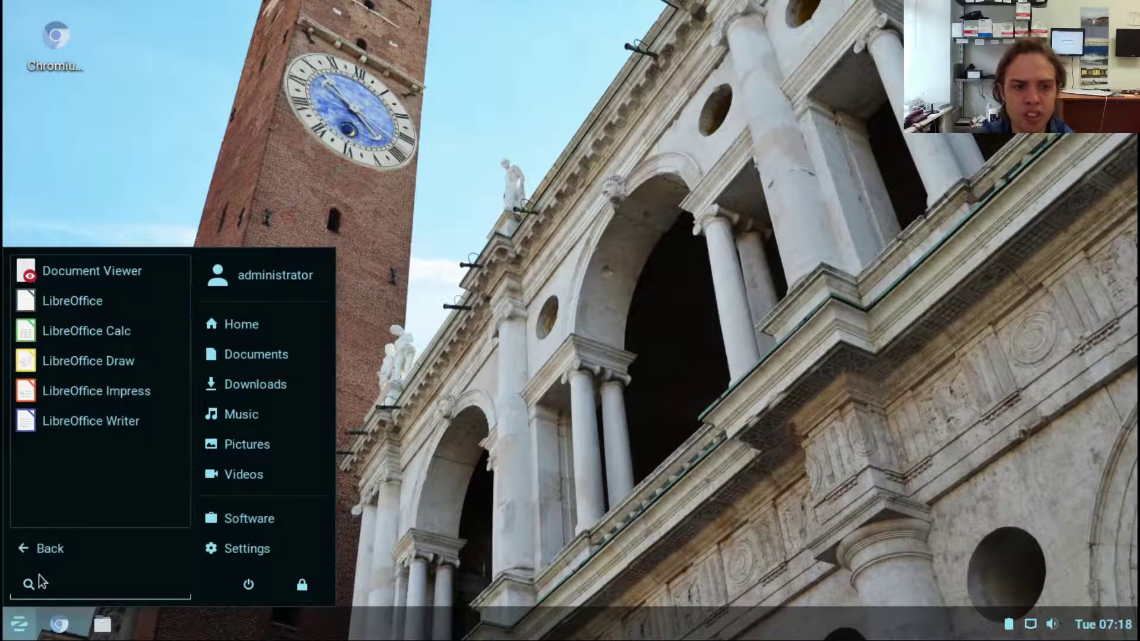
left_click(28, 546)
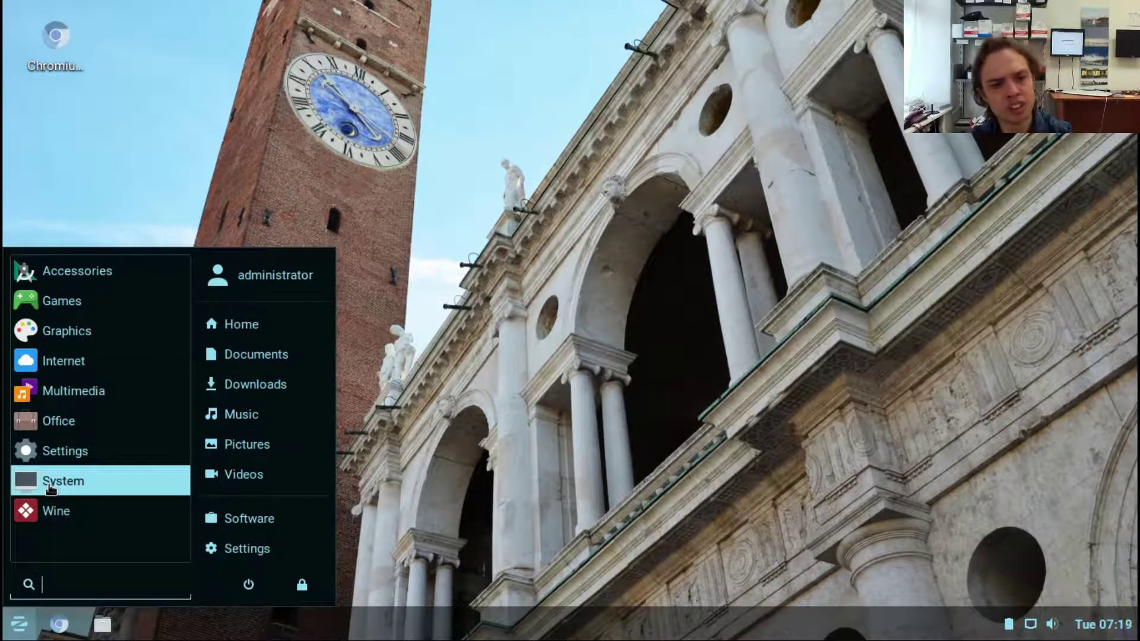
type("ta")
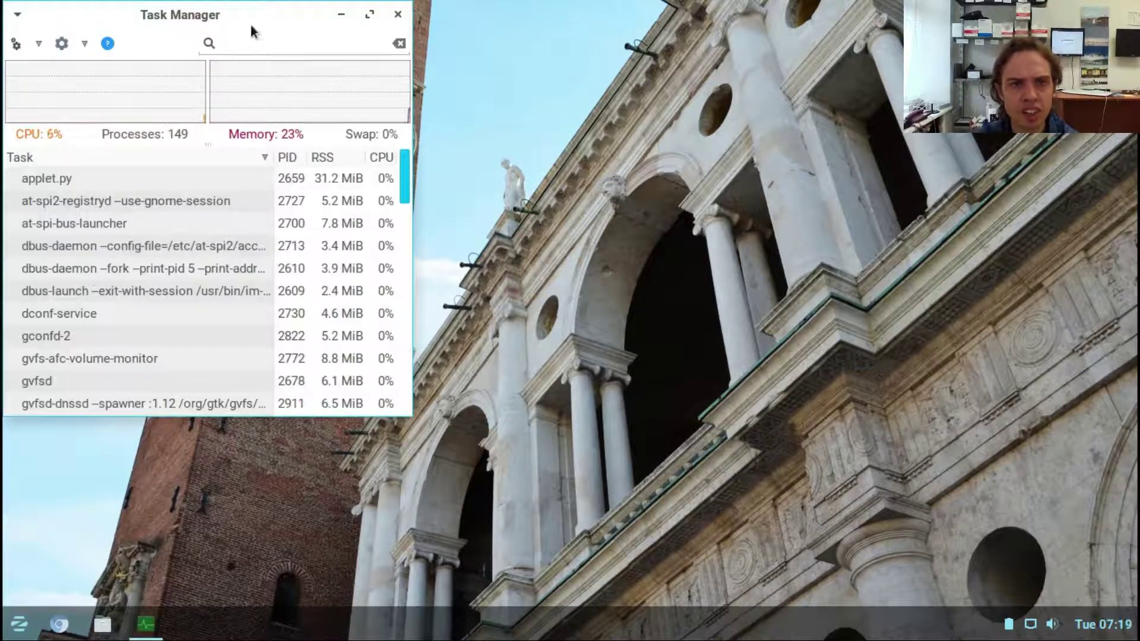
Move Task Manager to the right side of the screen and reopen the application menu.
left_click_drag(264, 10, 946, 25)
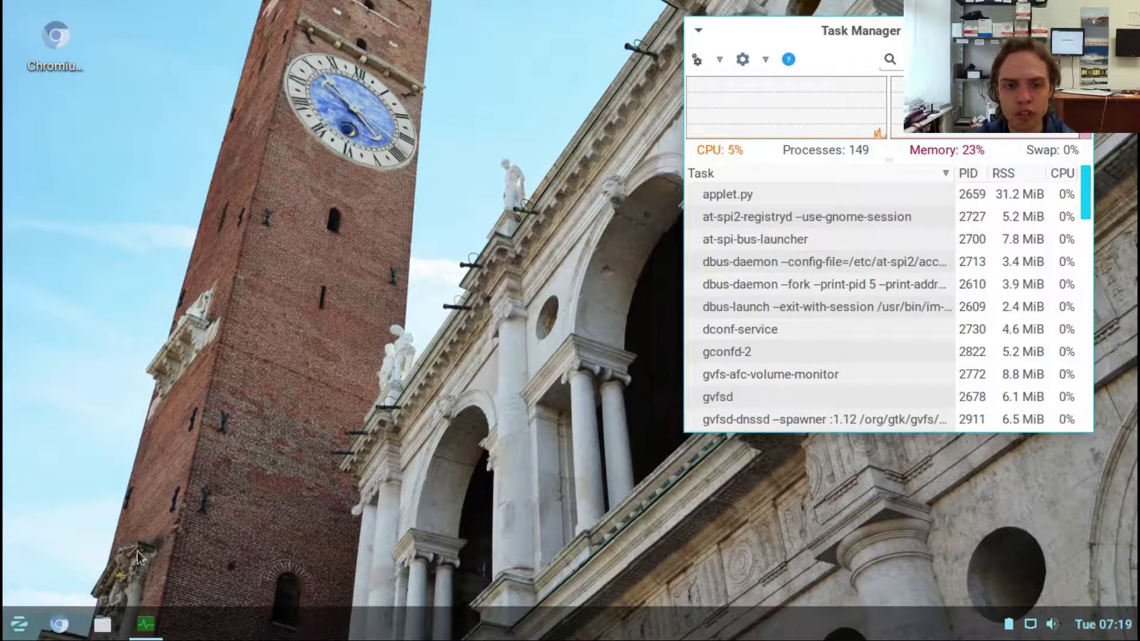
left_click(21, 625)
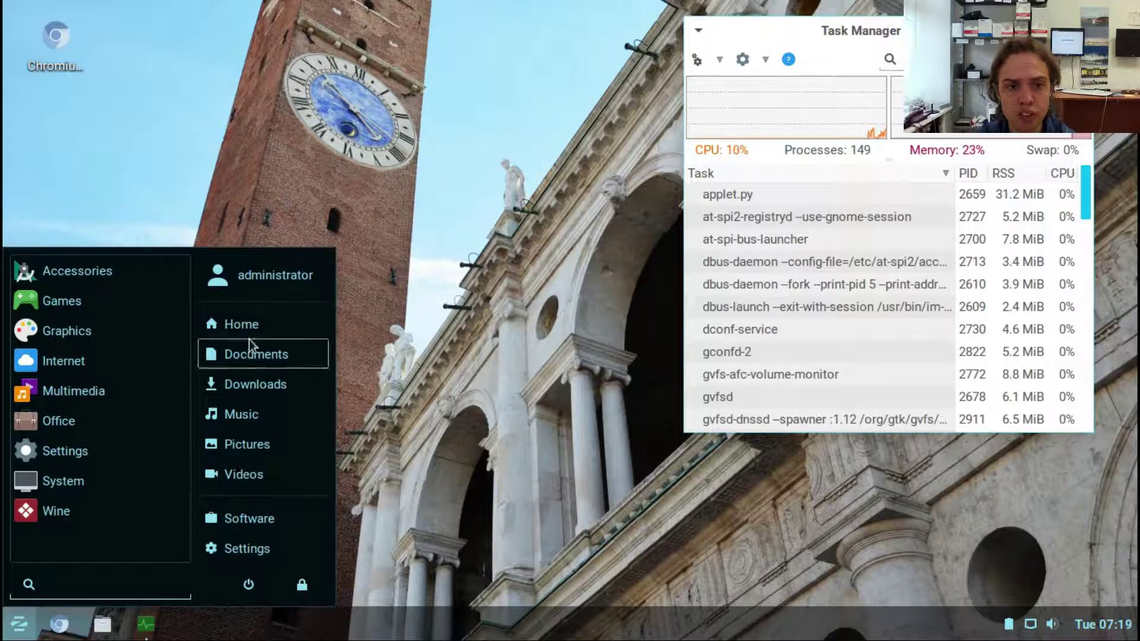
Open Mugshot's user profile editor, close it without saving, and reopen the application menu.
left_click(272, 276)
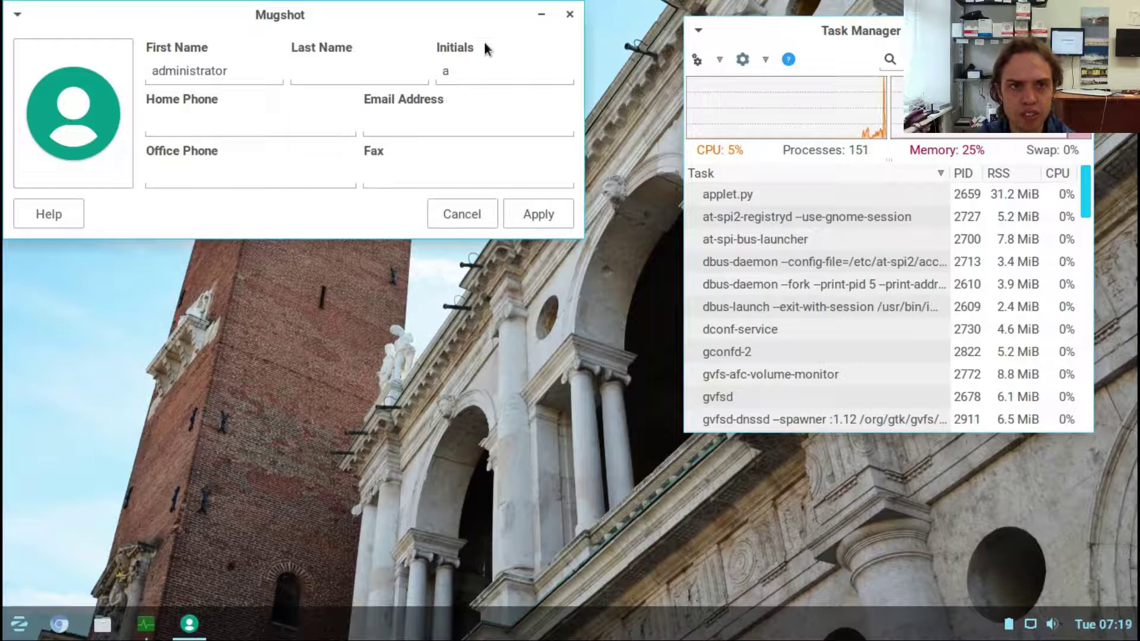
left_click(570, 15)
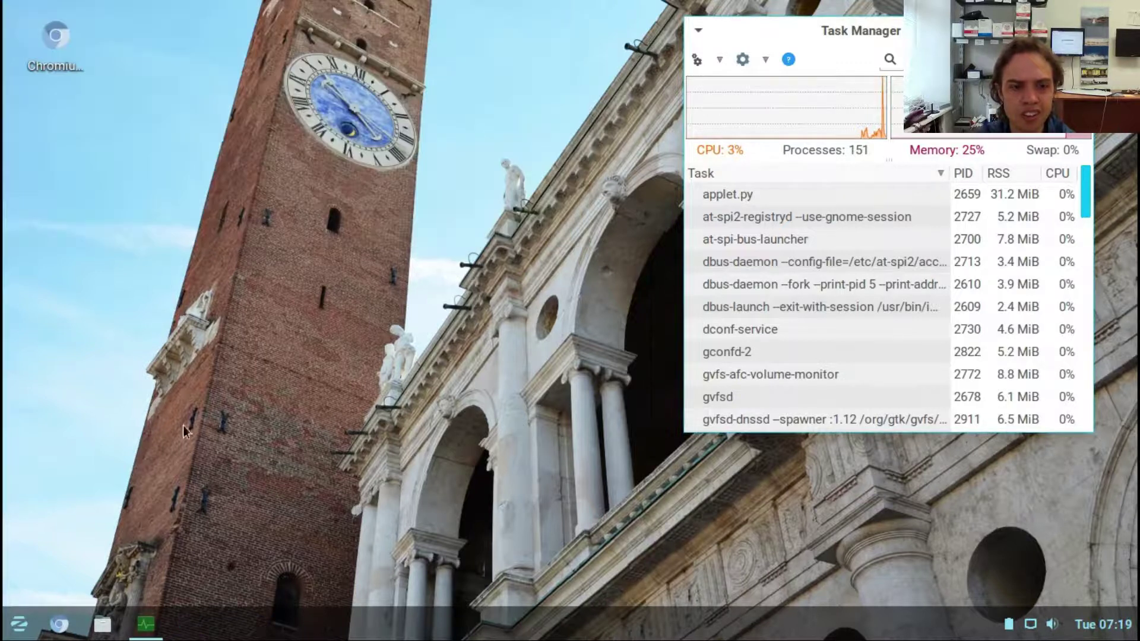
left_click(23, 616)
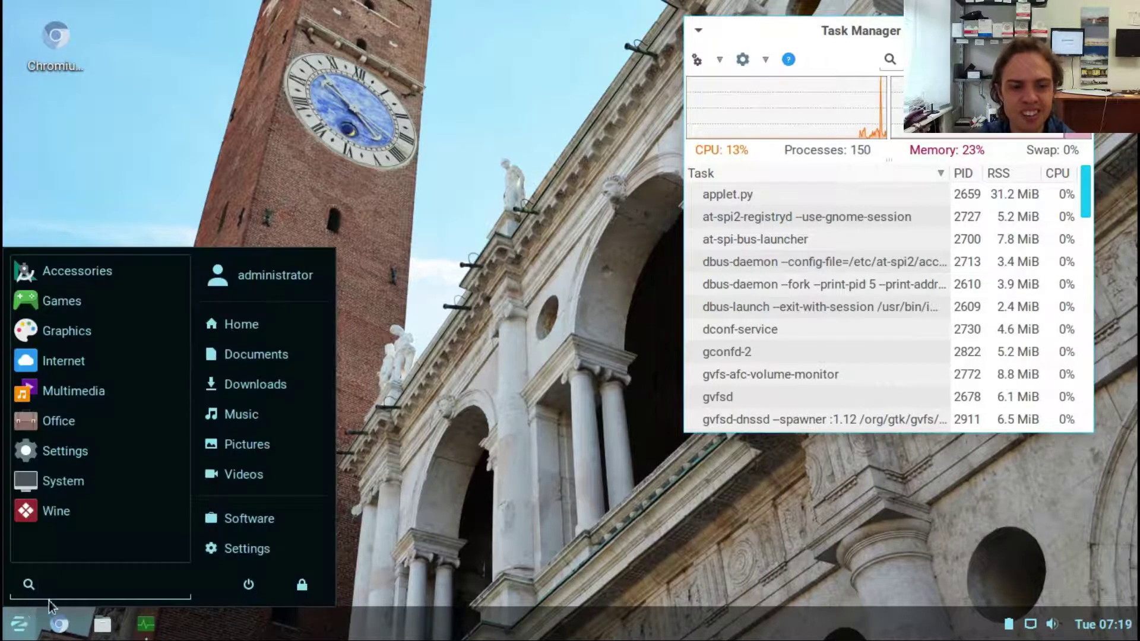
Launch Software from the menu, pass its welcome screen with Let's Go Shopping, then close the empty window.
left_click(226, 522)
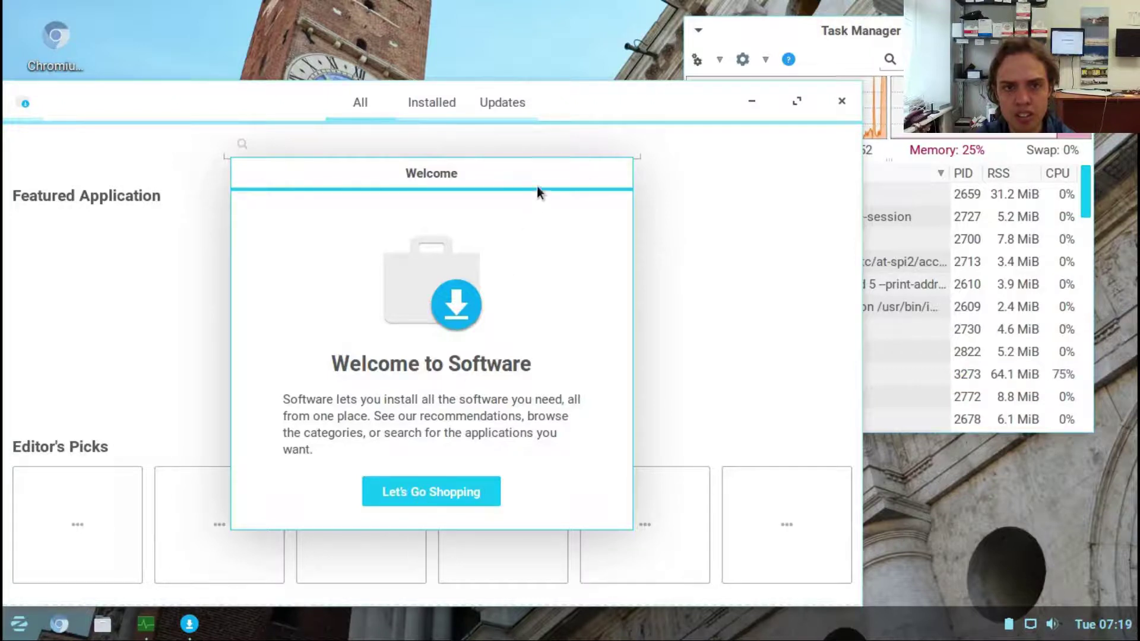
left_click(447, 491)
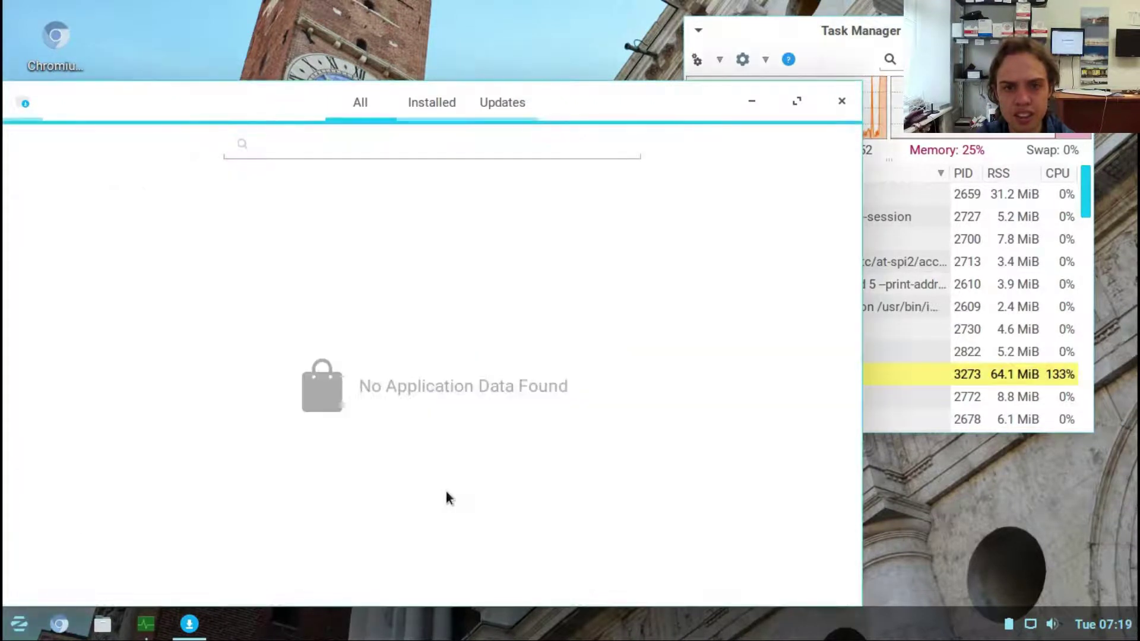
left_click(839, 103)
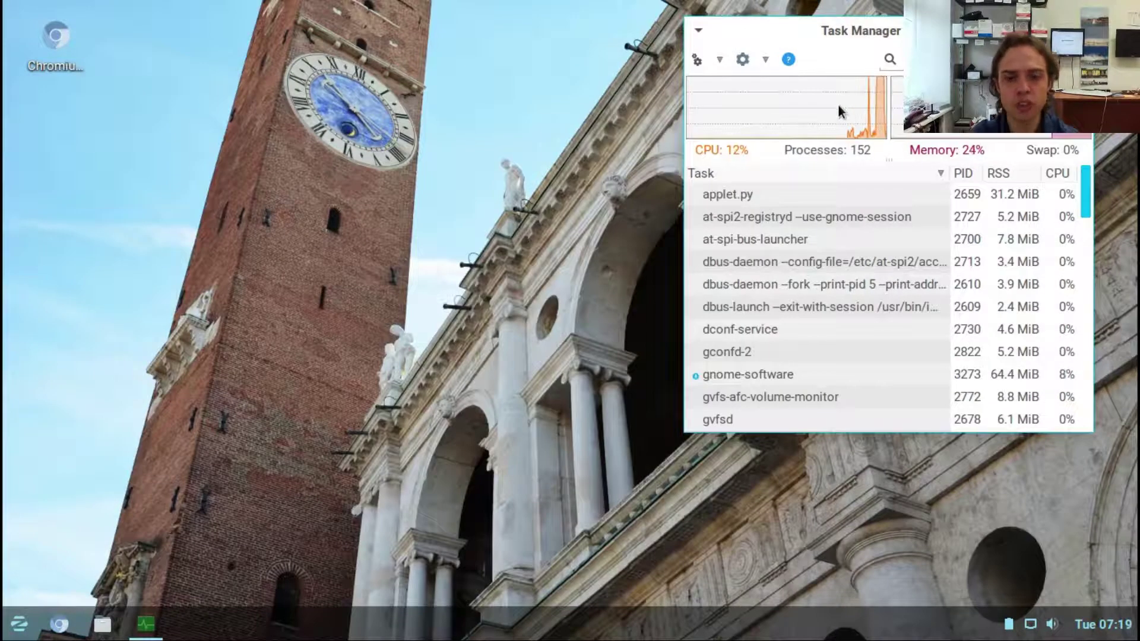
Run sudo apt update in a new terminal, entering the administrator password again after the first failure.
key("ctrl+alt+t")
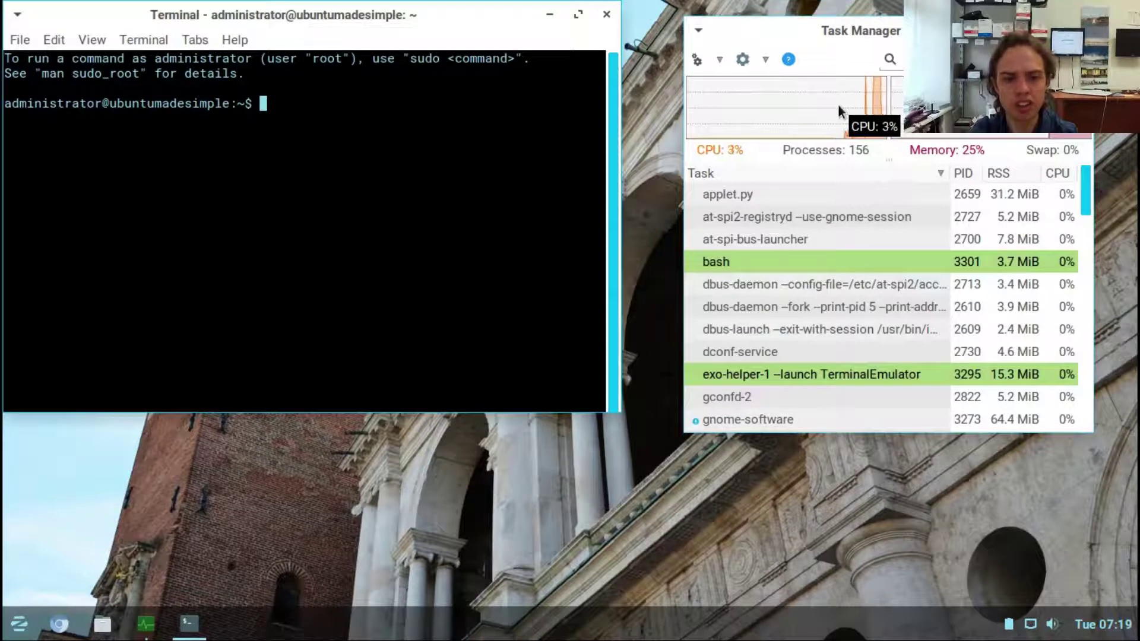
type("sudo ap")
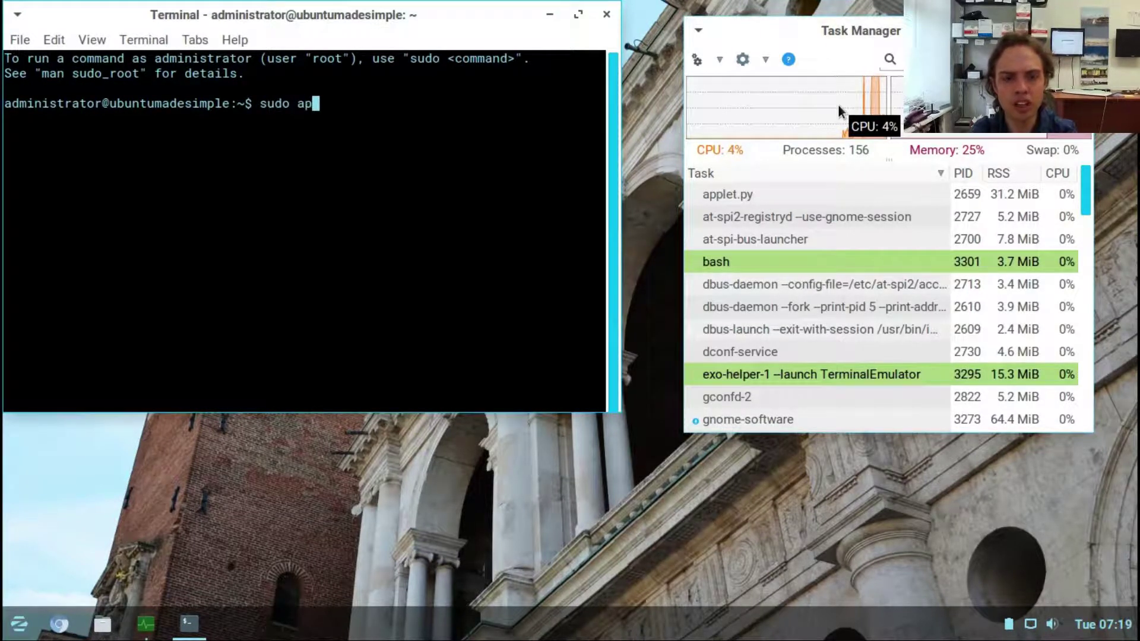
type("t uo")
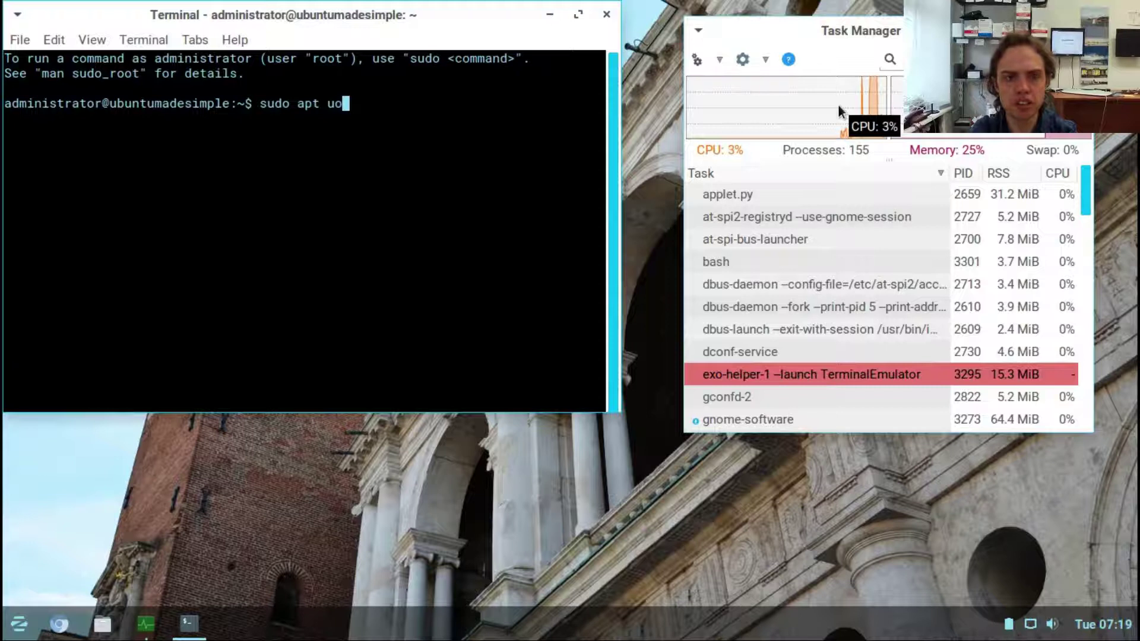
key("BackSpace")
type("pdat")
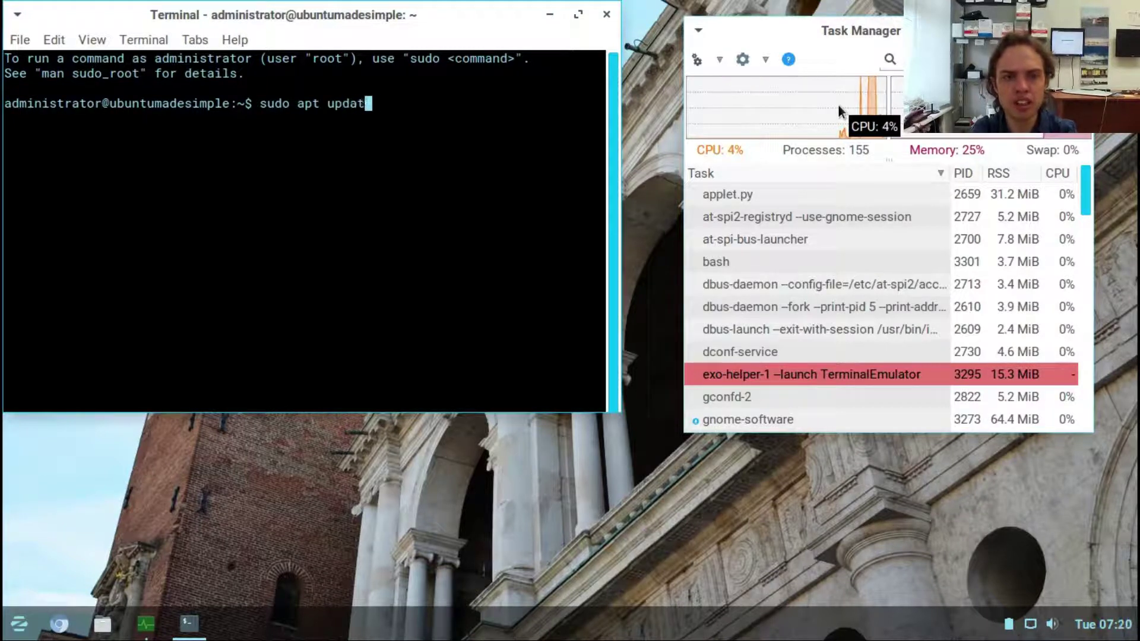
type("e")
key("Return")
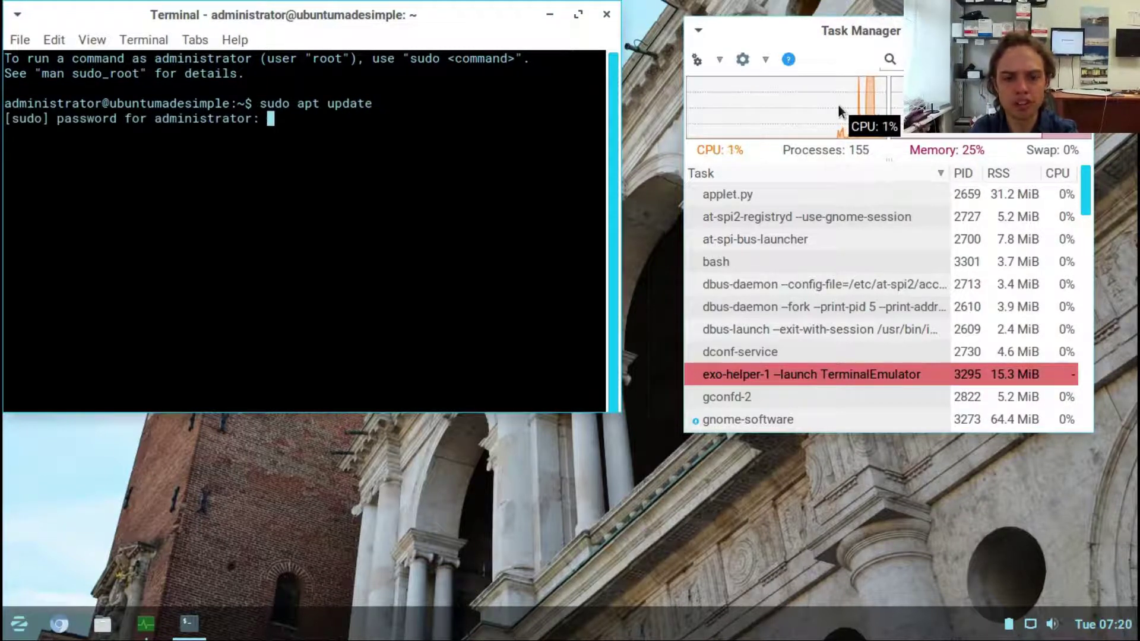
key("Return")
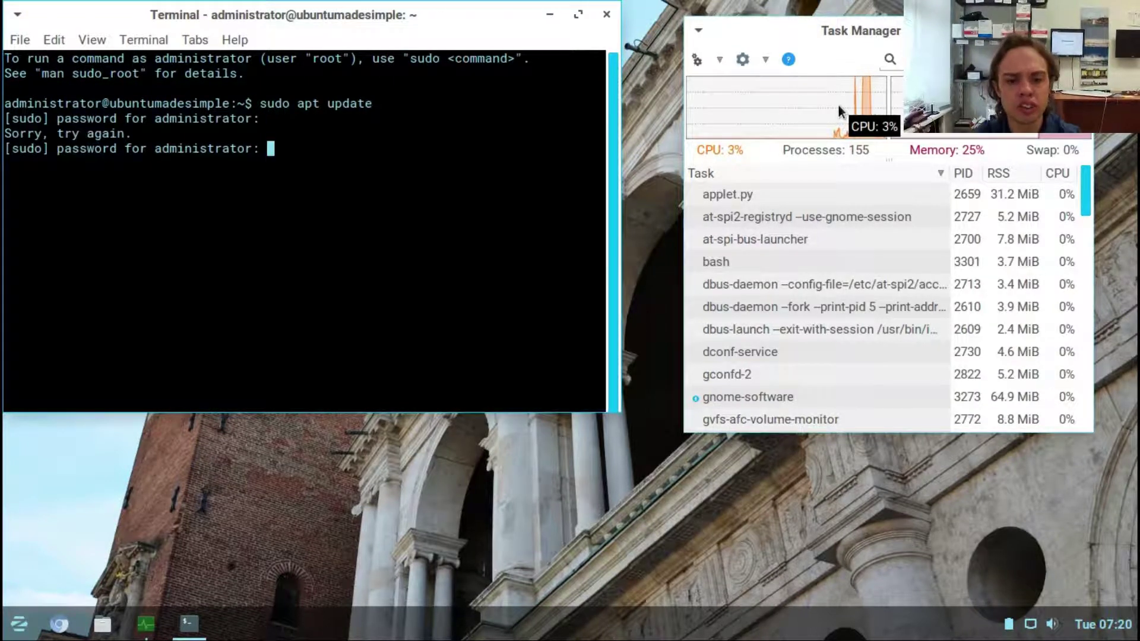
key("Return")
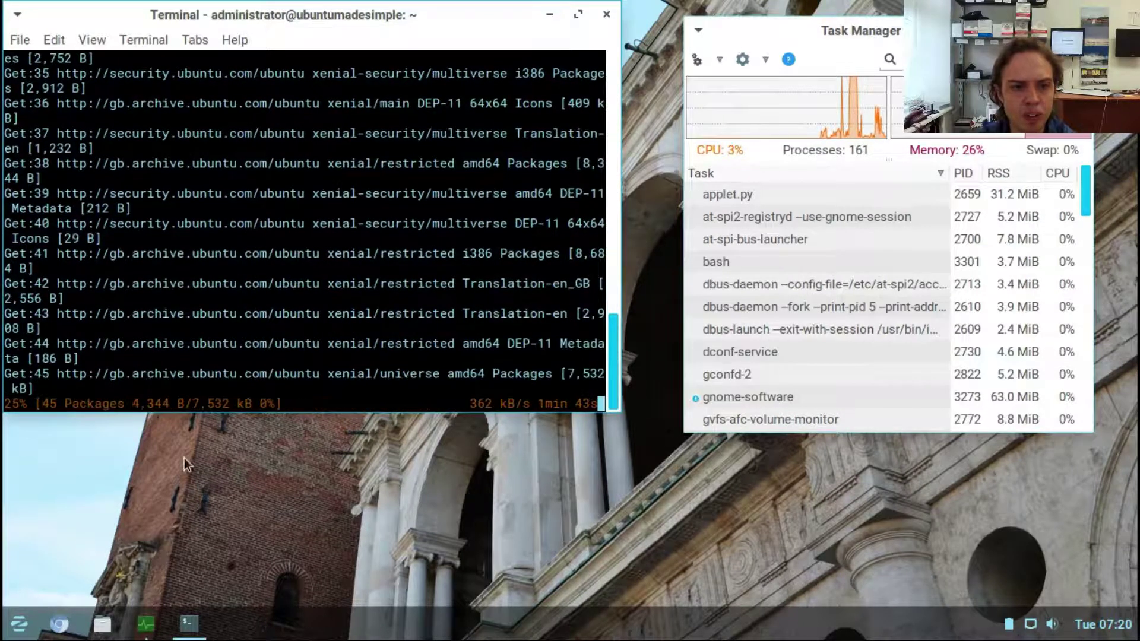
left_click(19, 623)
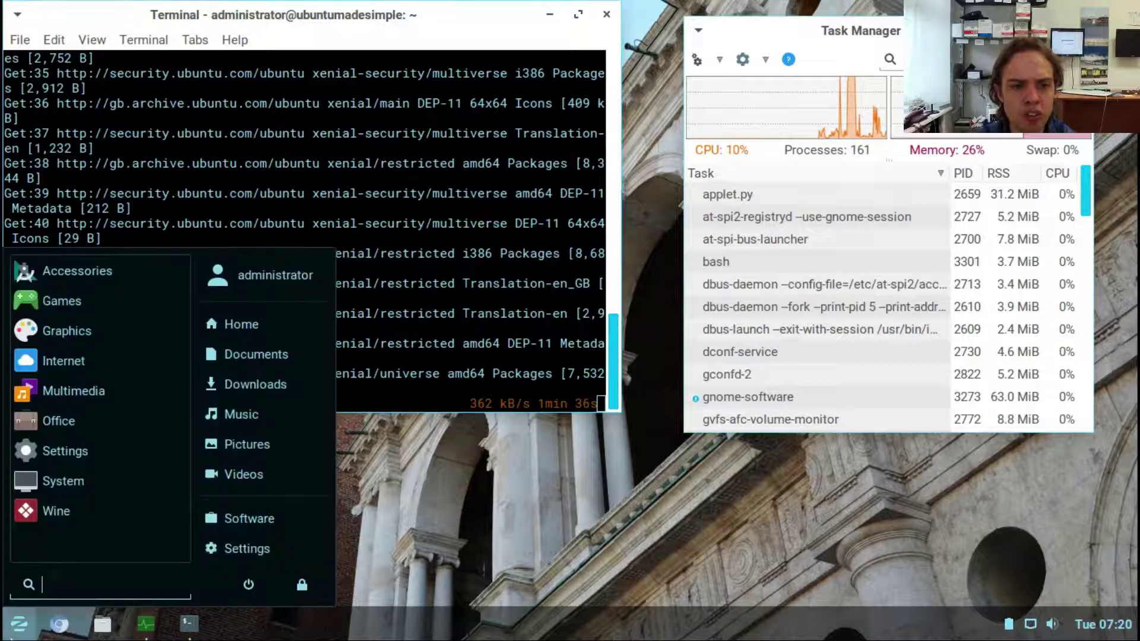
left_click(228, 543)
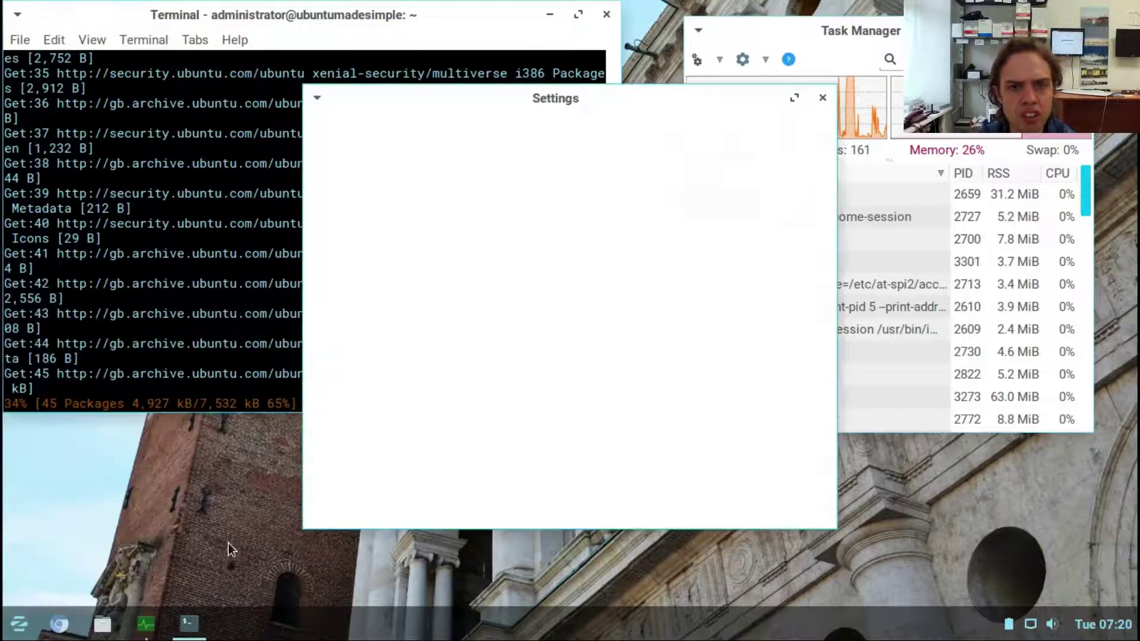
left_click(794, 98)
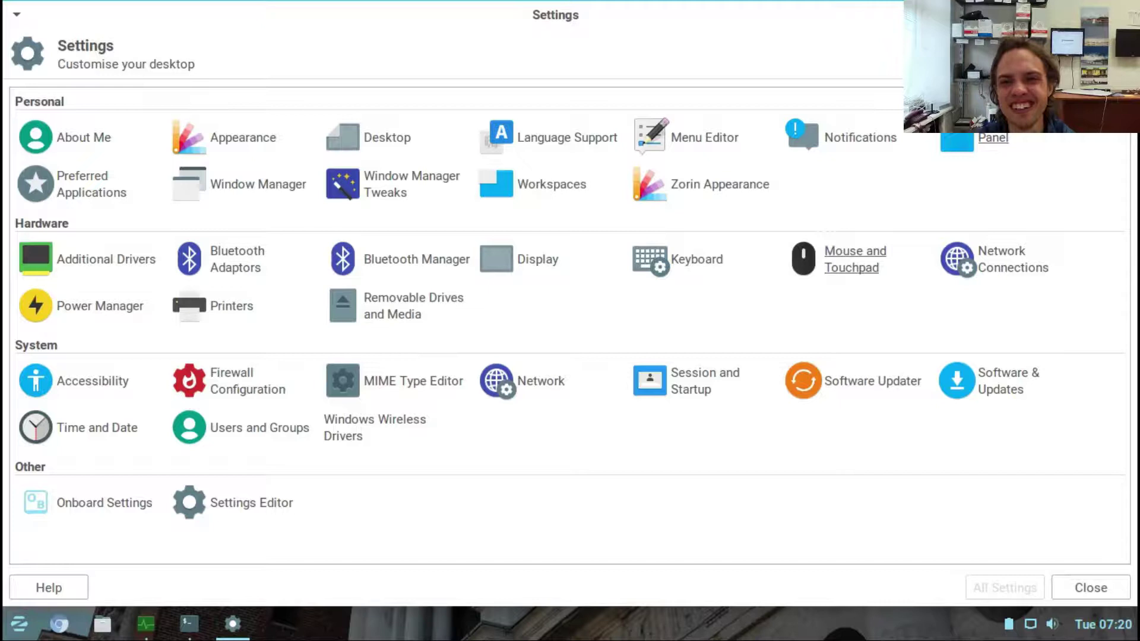
key("Escape")
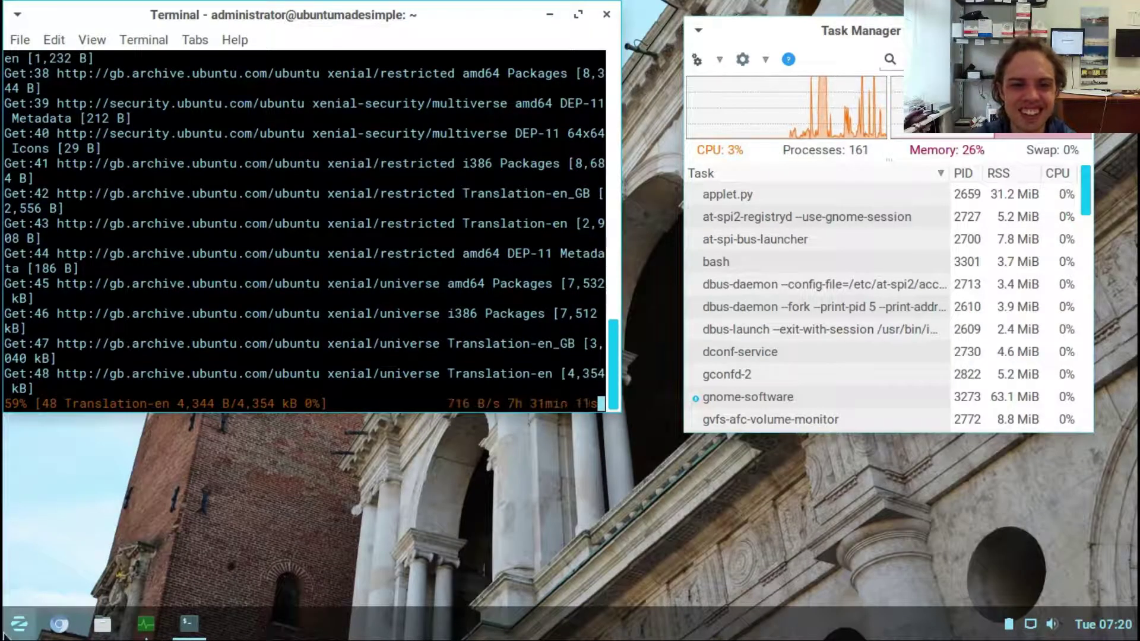
Bring up the Log out dialog from the Zorin menu's power button, cancel it, and reopen the menu.
left_click(19, 623)
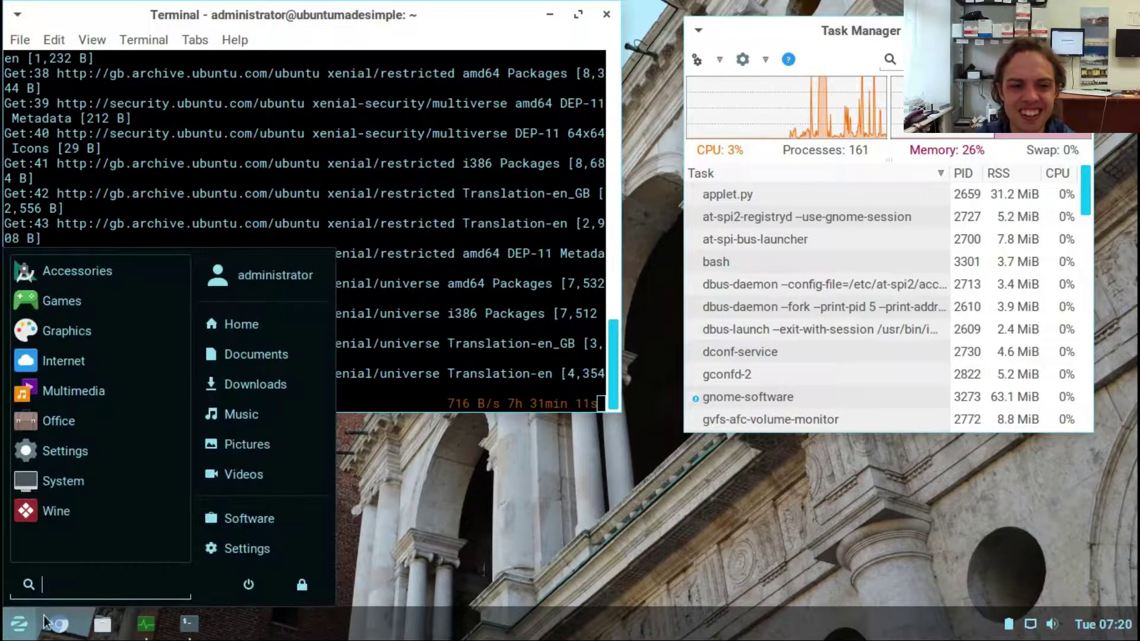
left_click(246, 588)
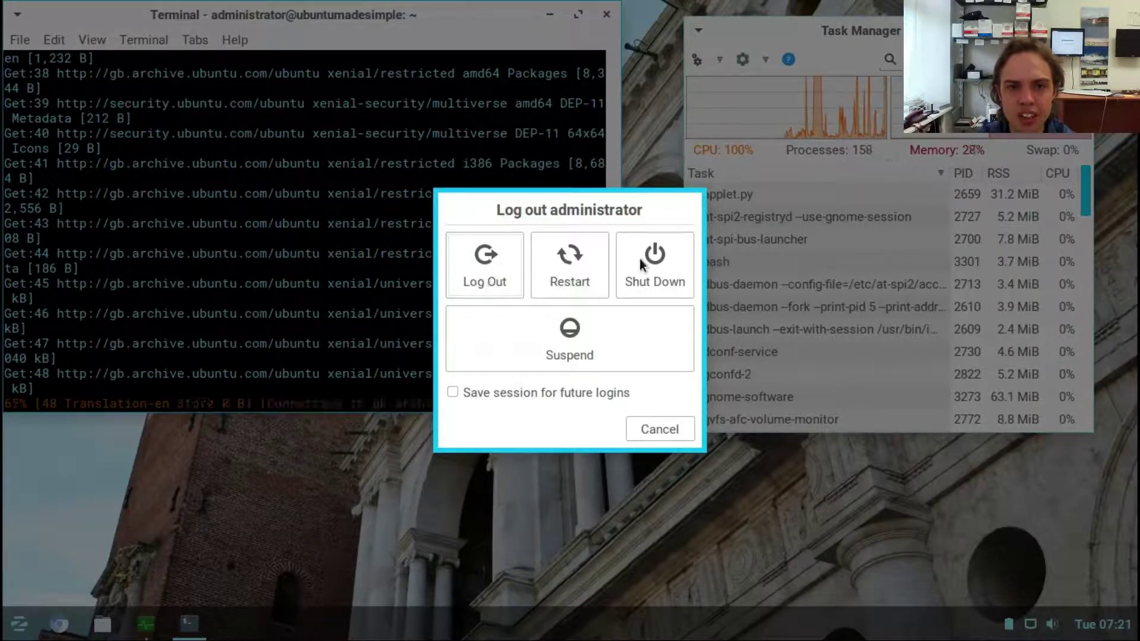
left_click(670, 433)
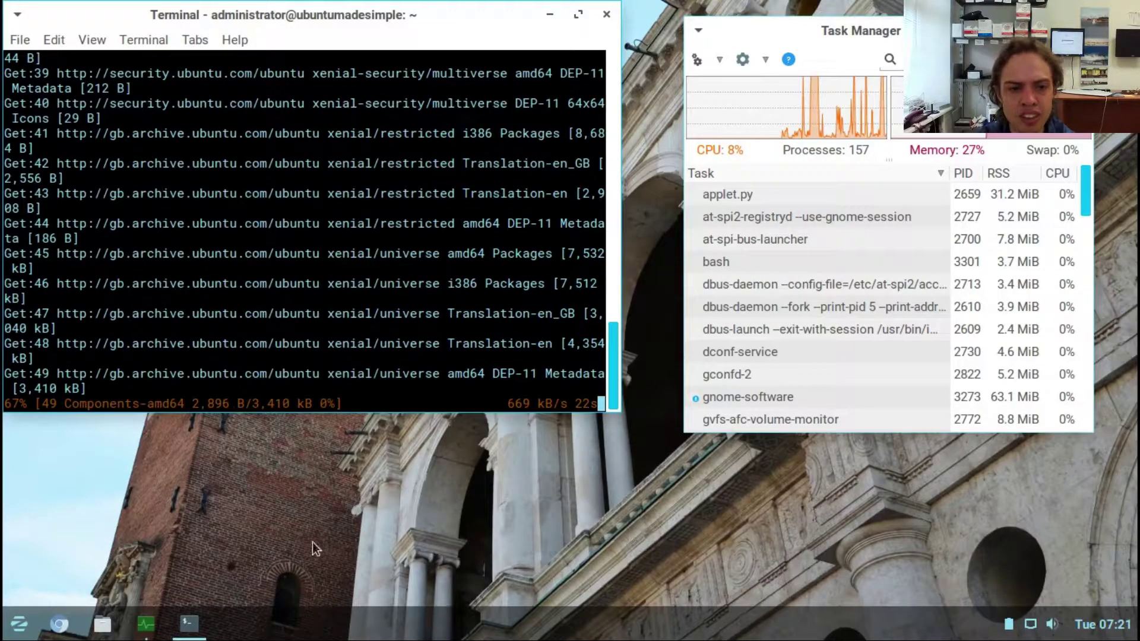
left_click(27, 627)
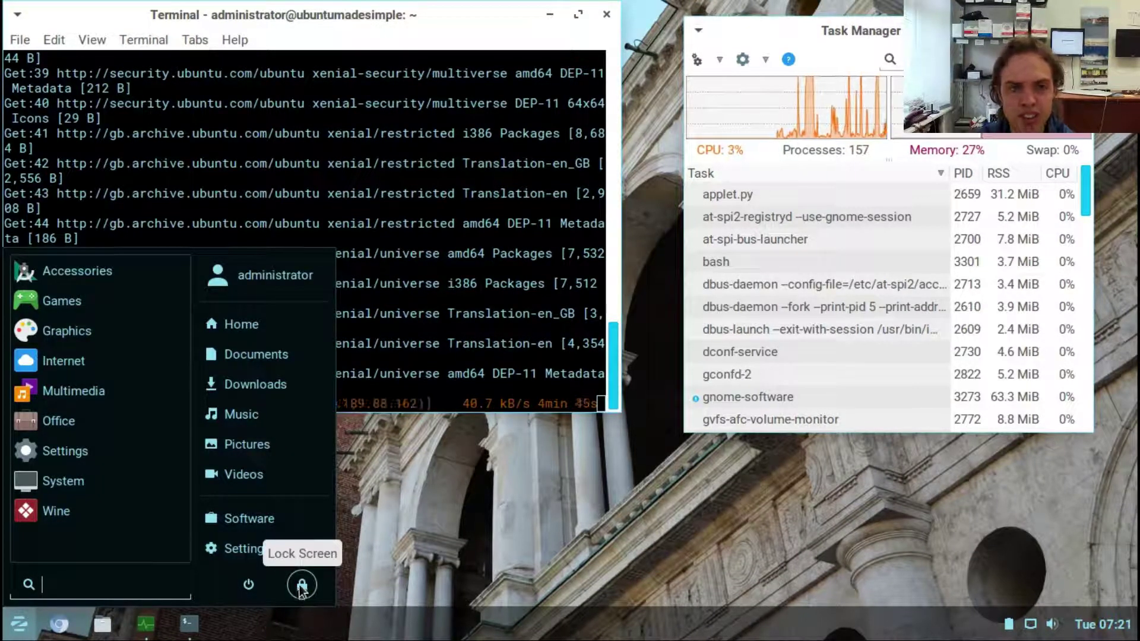
Close the menu and let apt update finish, fetching 44.0 MB with 2 upgradable packages.
left_click(405, 568)
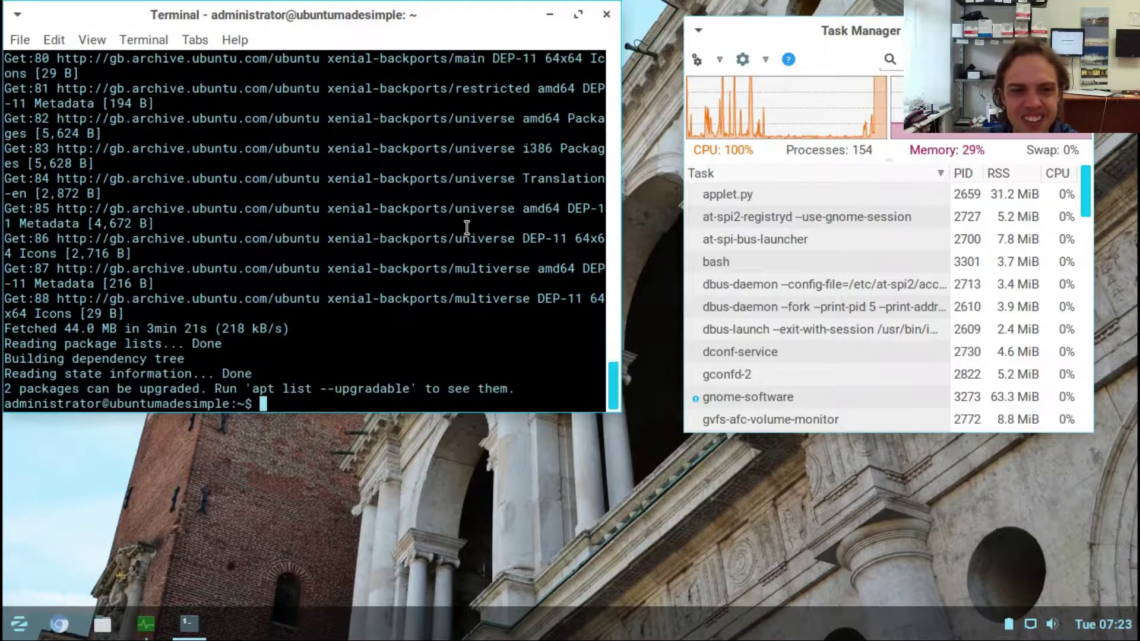
Close Terminal and Task Manager, then relaunch Software maximized and scroll down to its Categories.
left_click(608, 13)
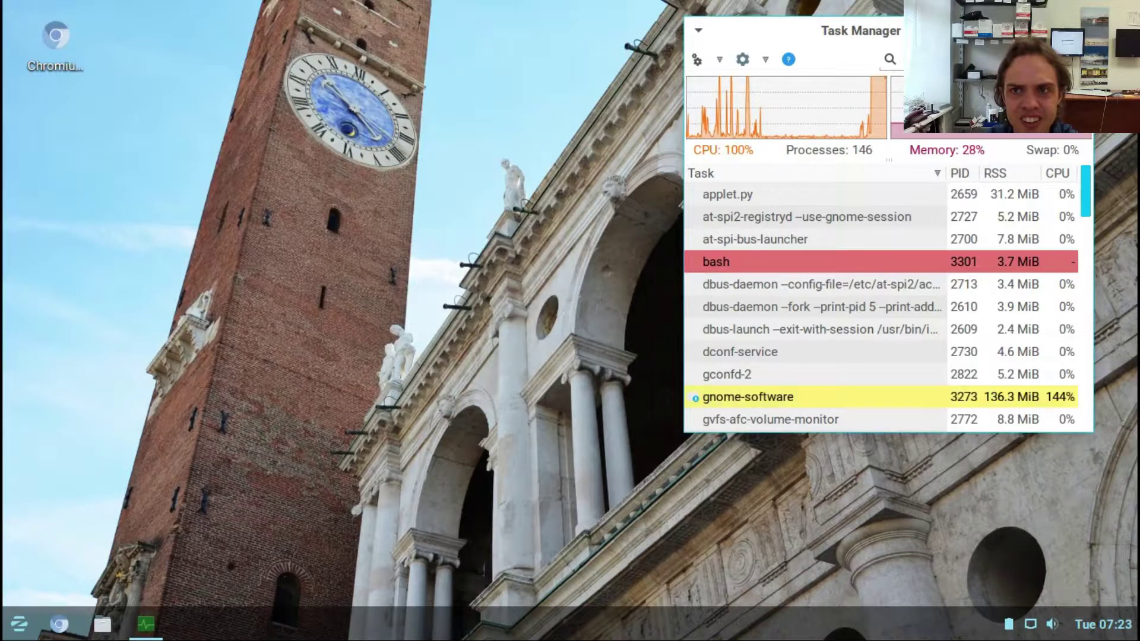
key("alt+F4")
left_click(19, 629)
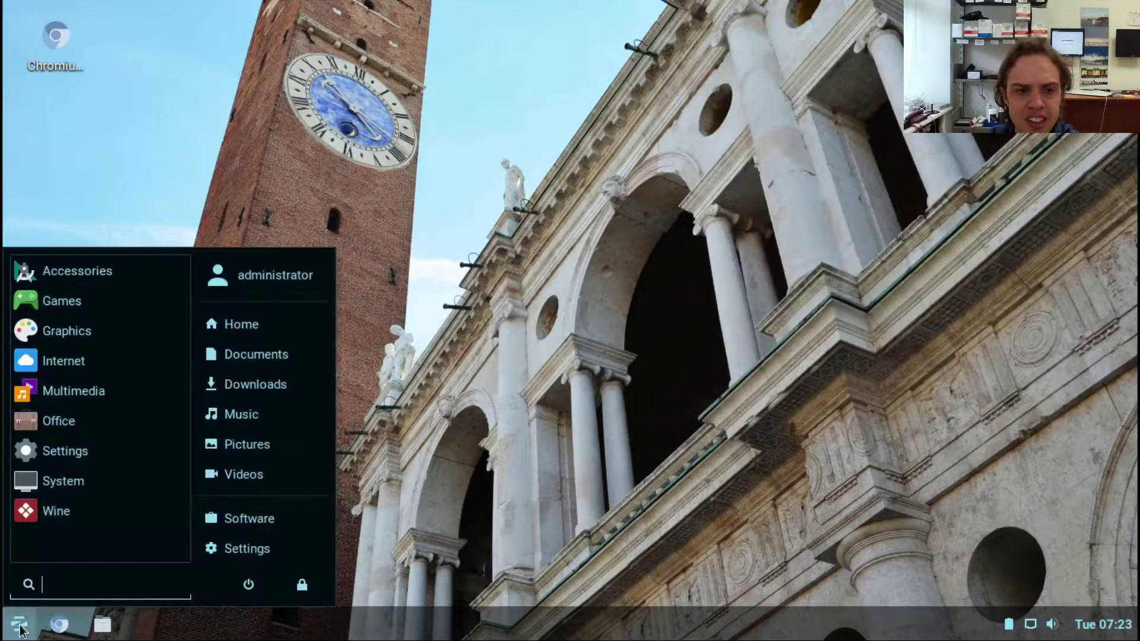
left_click(226, 521)
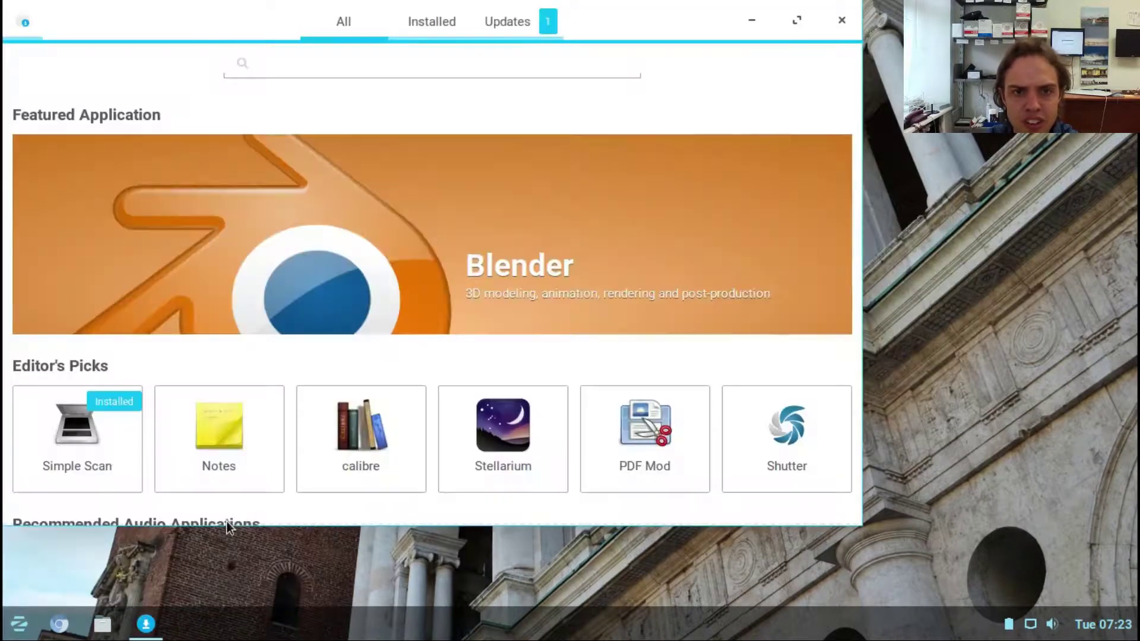
left_click(804, 19)
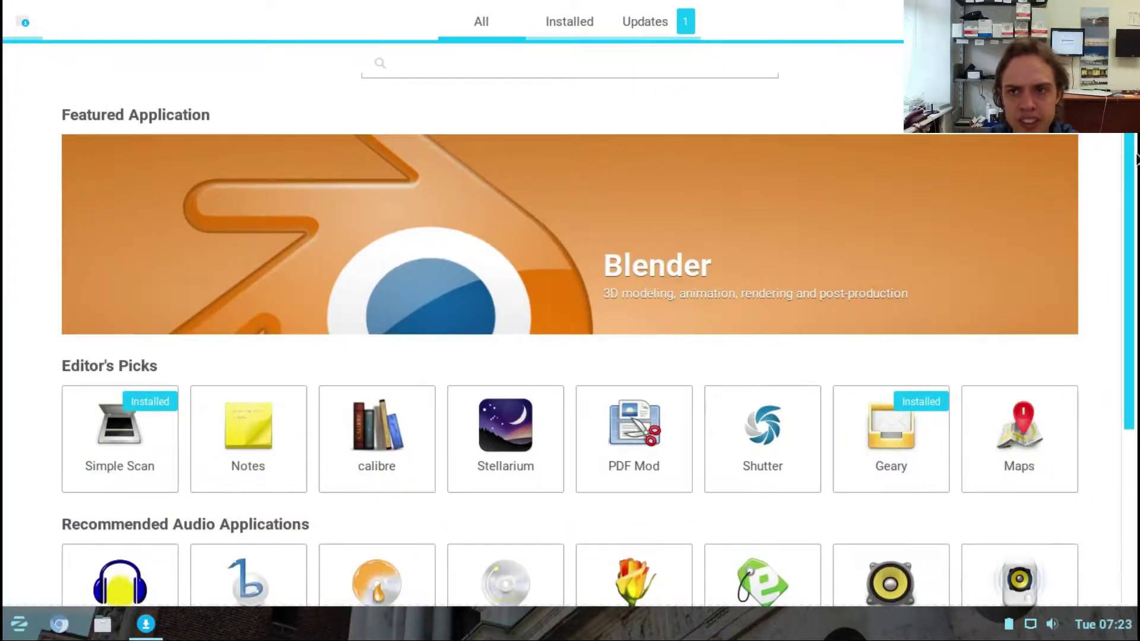
left_click_drag(1136, 159, 1137, 362)
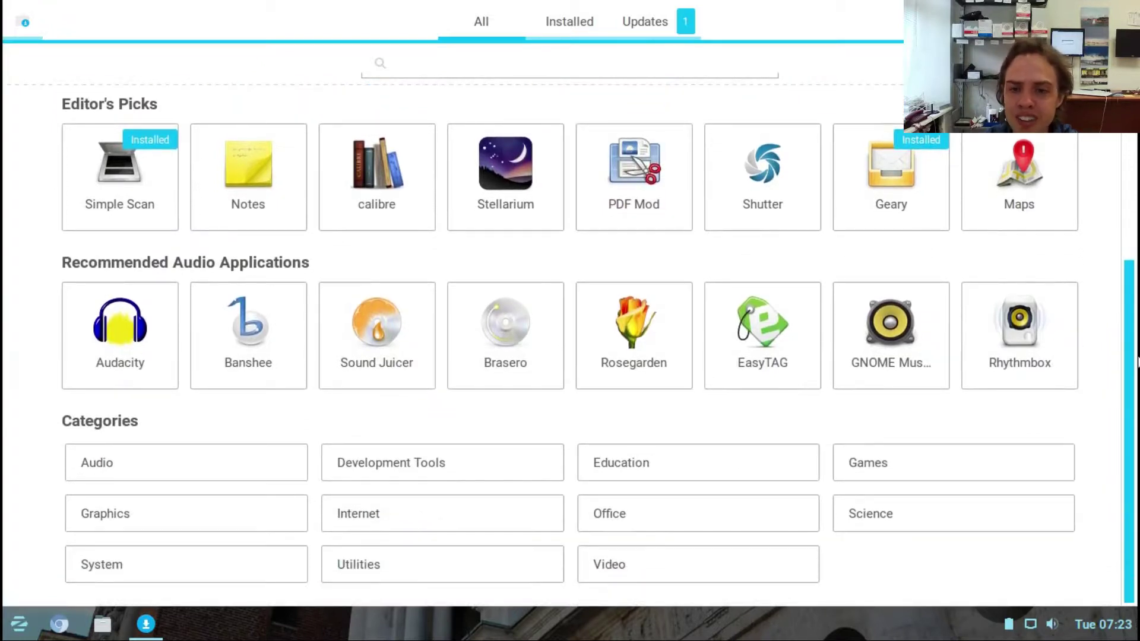